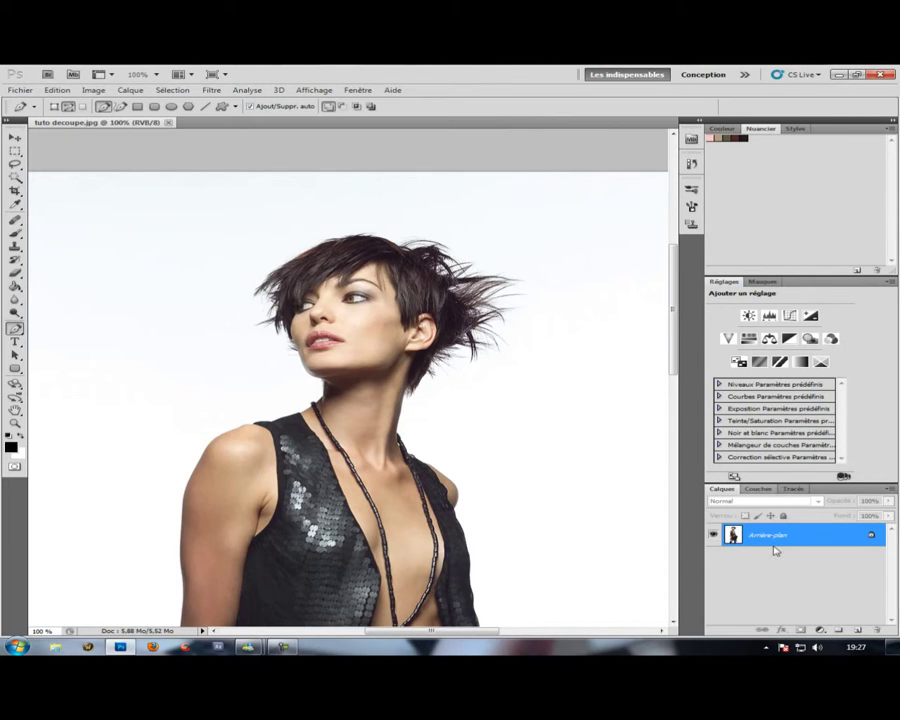
Duplicate the Arrière-plan layer and isolate the copy's Bleu channel, hiding the Rouge and Vert channels.
{"action": "key", "text": "ctrl+j"}
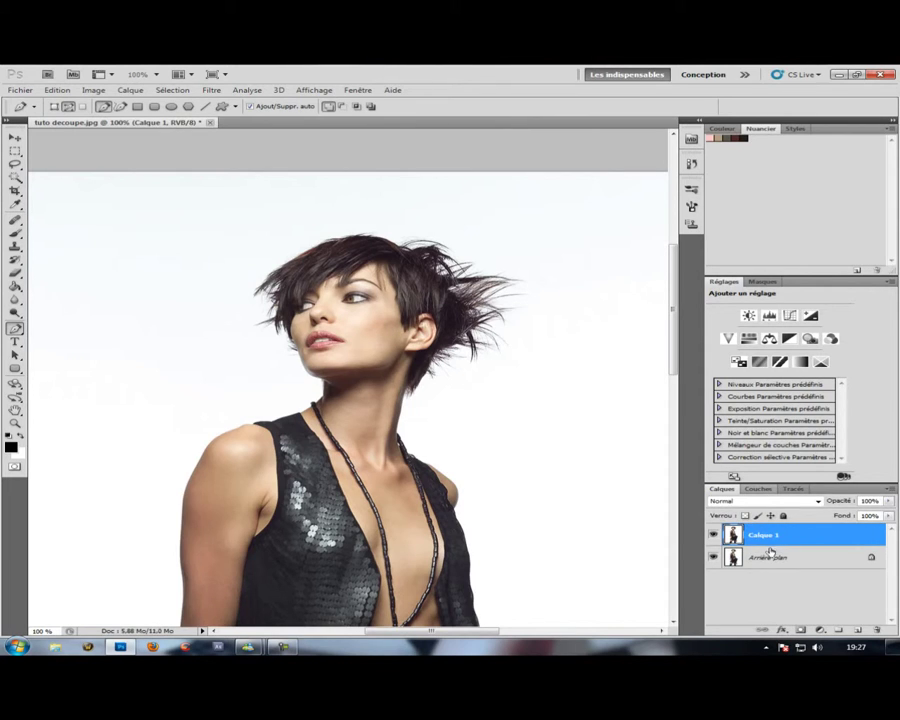
{"action": "left_click", "coordinate": [758, 489]}
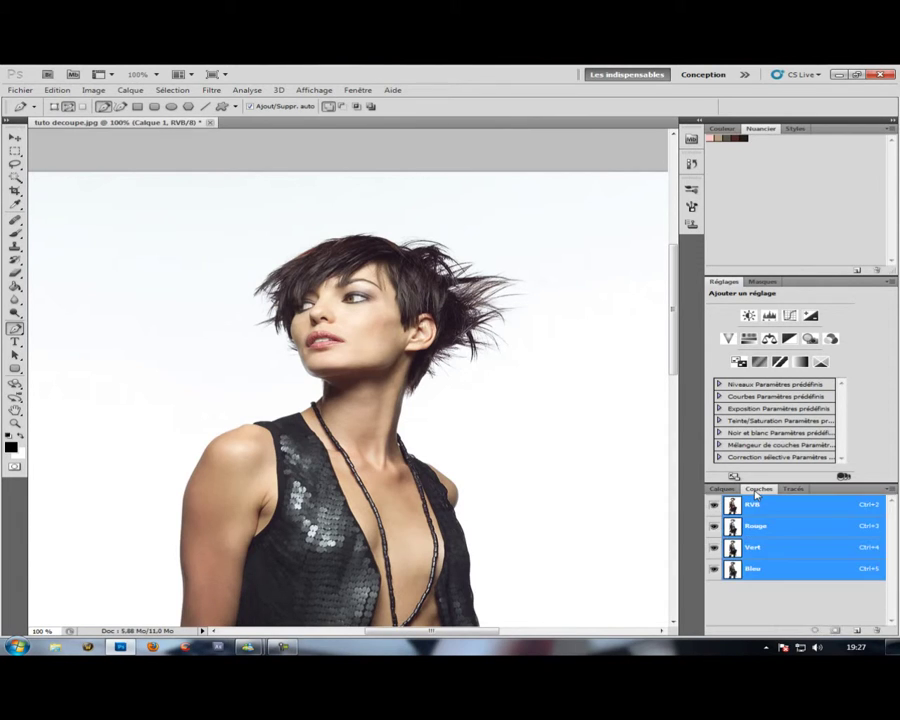
{"action": "left_click", "coordinate": [713, 526]}
{"action": "left_click", "coordinate": [713, 548]}
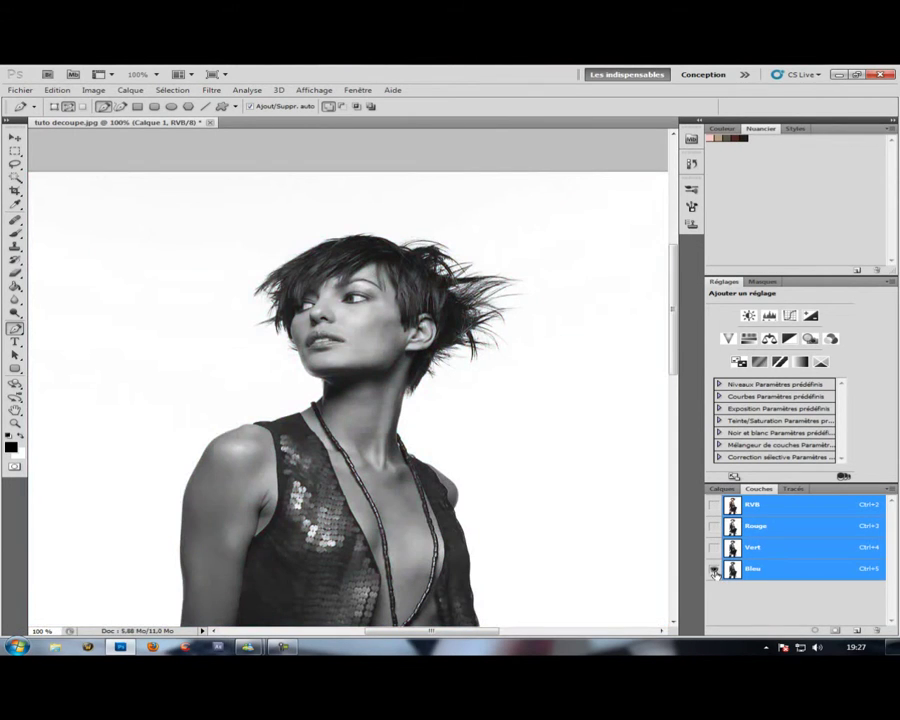
{"action": "left_click", "coordinate": [785, 570]}
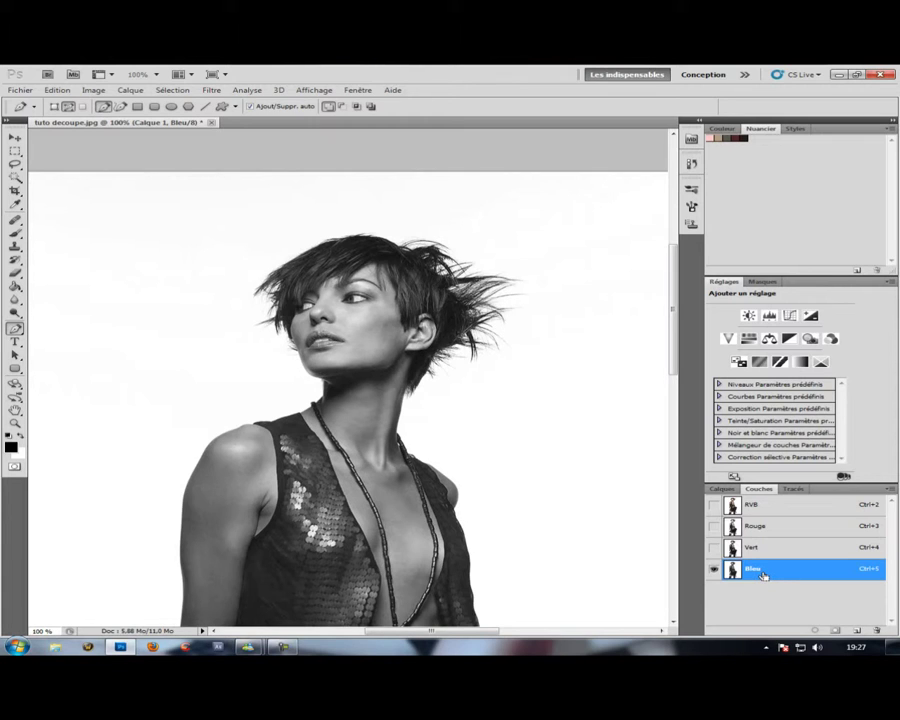
Use Opérations to multiply the Bleu channel of Calque 1 with itself in Produit mode at 100% opacity into a new channel.
{"action": "key", "text": "ctrl+l"}
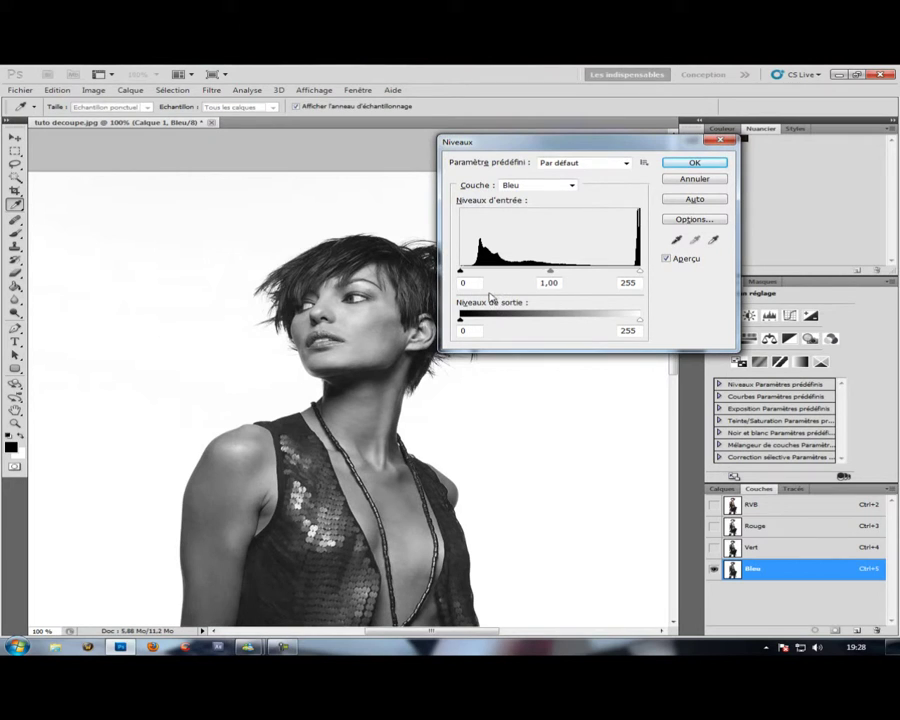
{"action": "left_click", "coordinate": [680, 182]}
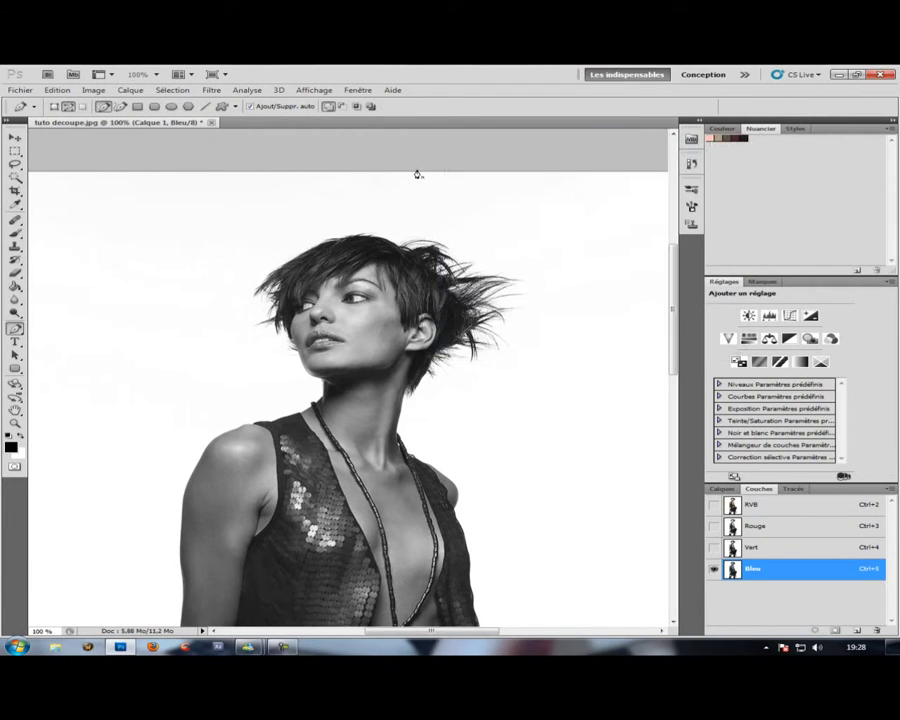
{"action": "left_click", "coordinate": [110, 91]}
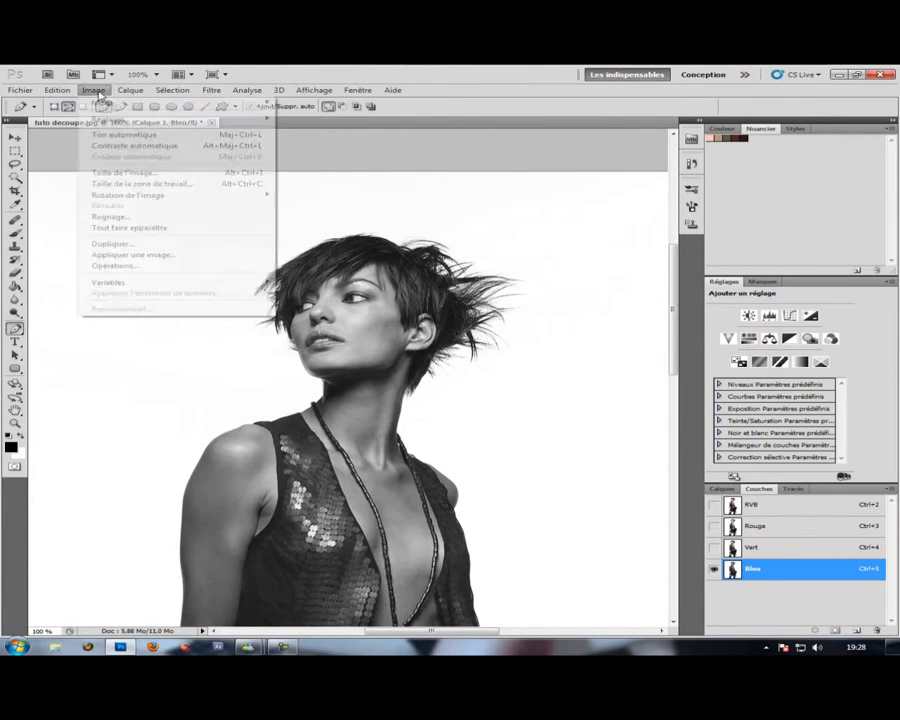
{"action": "left_click", "coordinate": [94, 90]}
{"action": "left_click", "coordinate": [94, 90]}
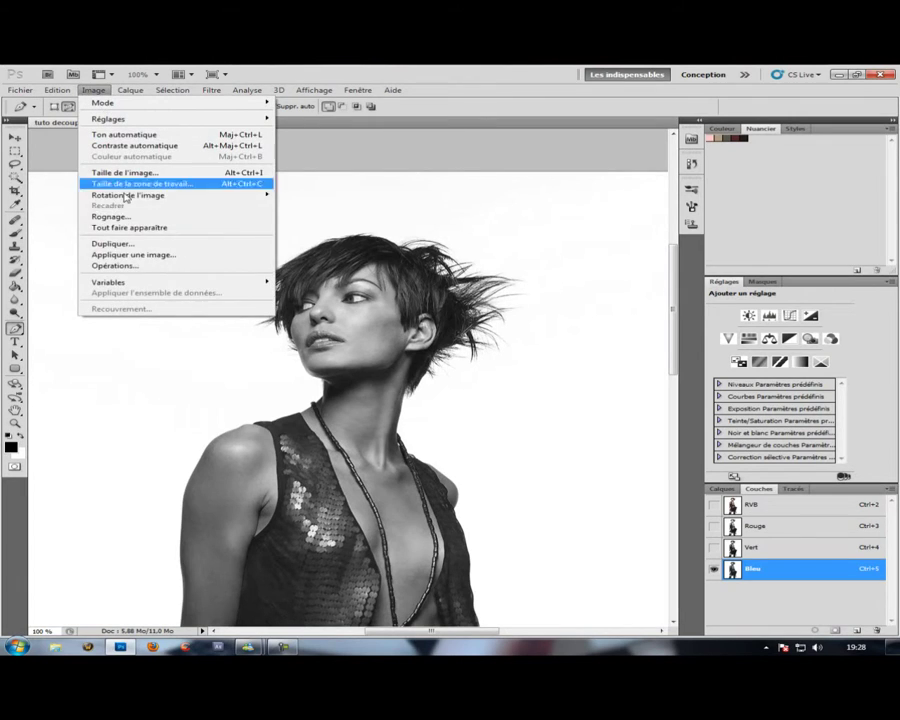
{"action": "left_click", "coordinate": [115, 265]}
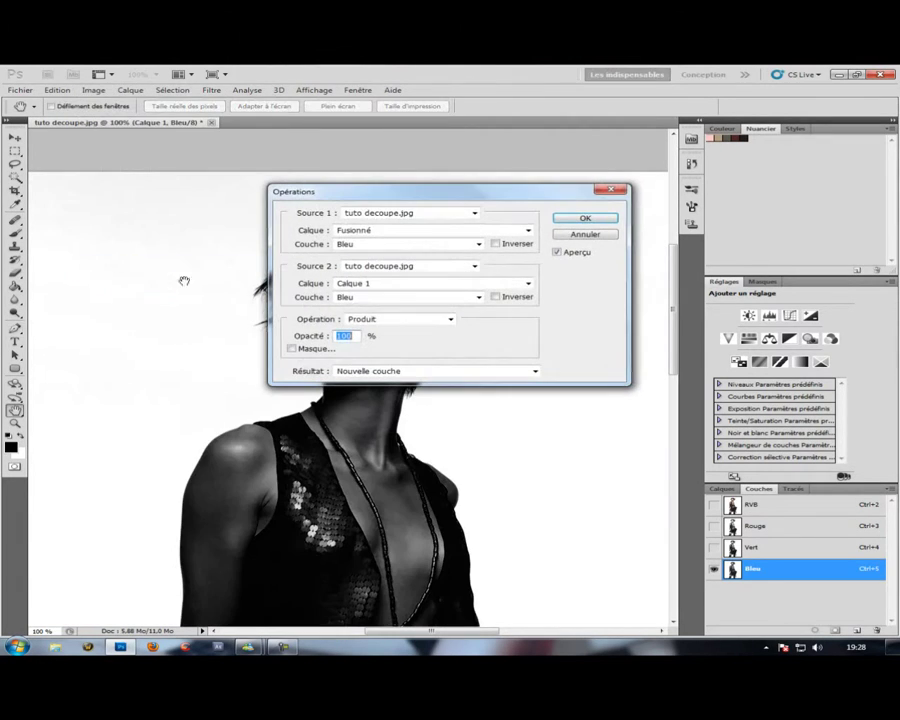
{"action": "left_click", "coordinate": [372, 231]}
{"action": "left_click", "coordinate": [364, 262]}
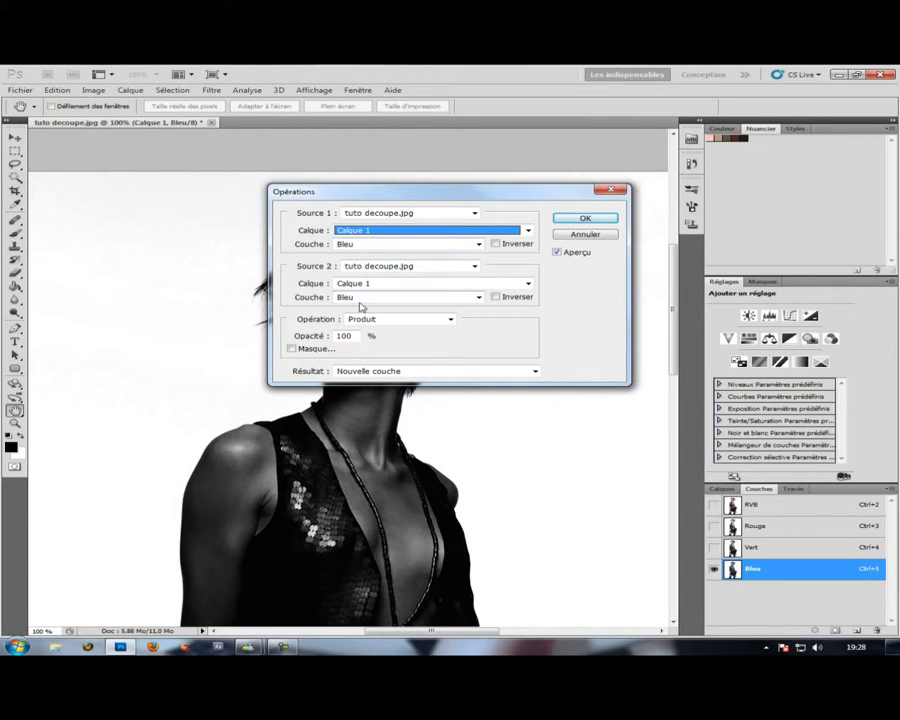
{"action": "left_click", "coordinate": [588, 220]}
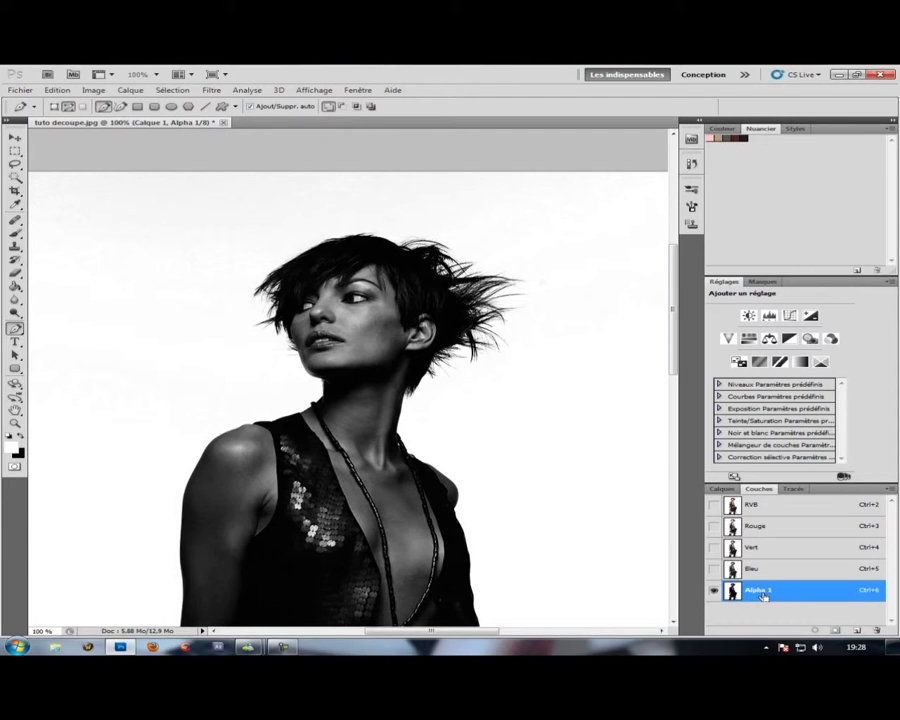
Adjust the Alpha 1 channel's input levels to a black point of 149 and a midtone of 3,20.
{"action": "key", "text": "ctrl+l"}
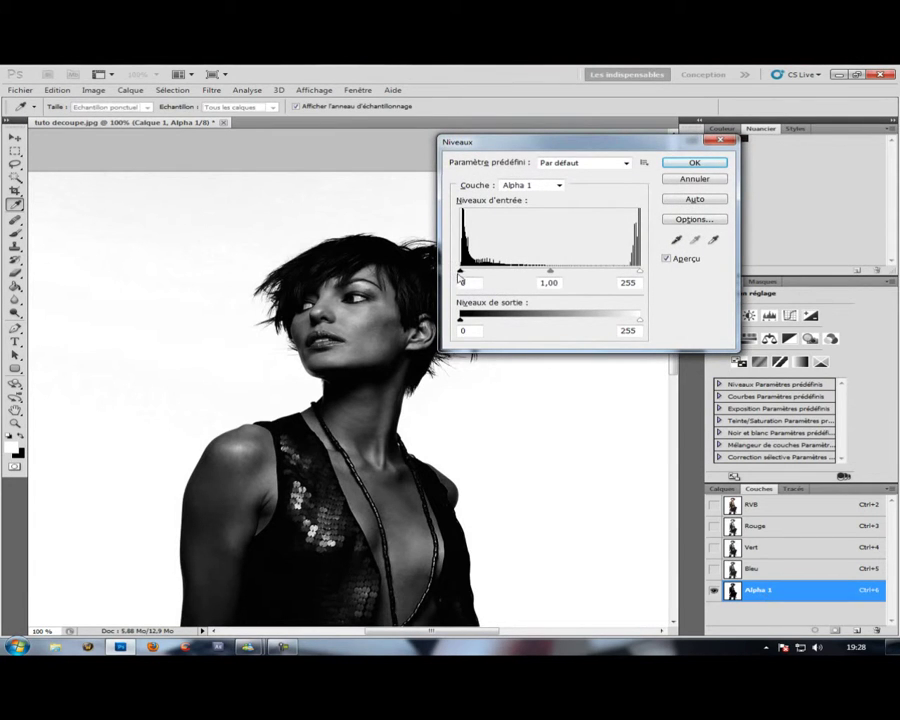
{"action": "left_click_drag", "start_coordinate": [462, 274], "coordinate": [569, 272]}
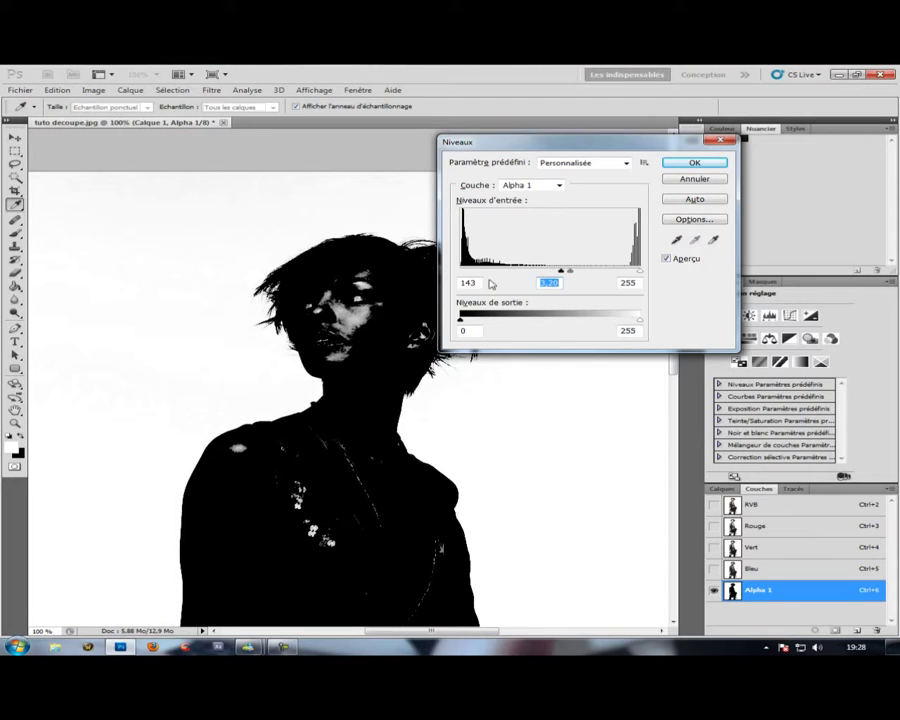
{"action": "left_click_drag", "start_coordinate": [560, 272], "coordinate": [568, 274]}
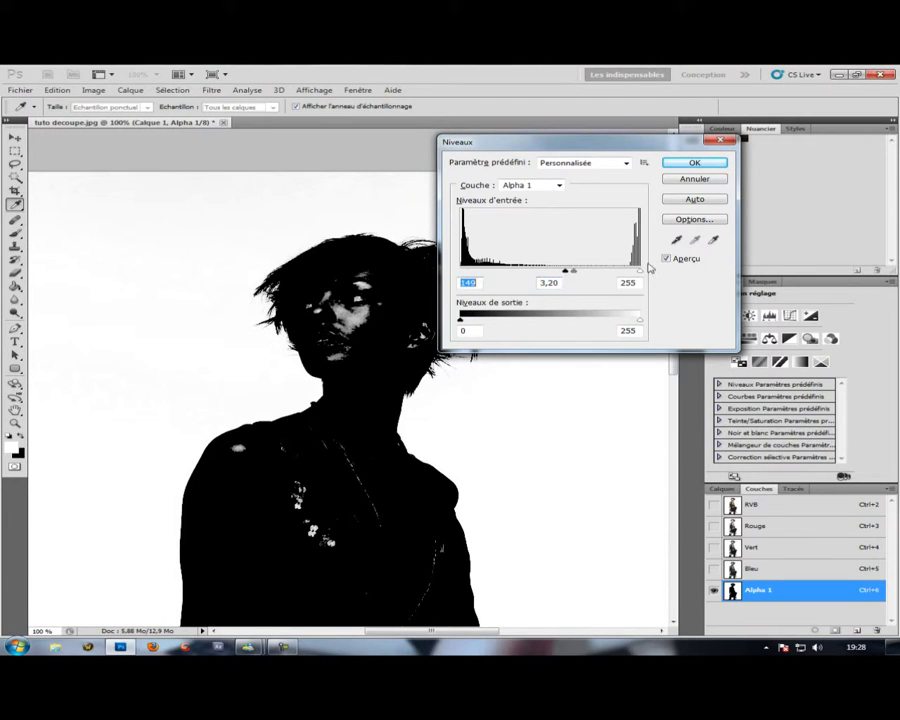
{"action": "left_click", "coordinate": [694, 163]}
Paint the remaining light spots on the face, shoulder and torso black in the Alpha 1 channel with a 52-pixel brush.
{"action": "key", "text": "p"}
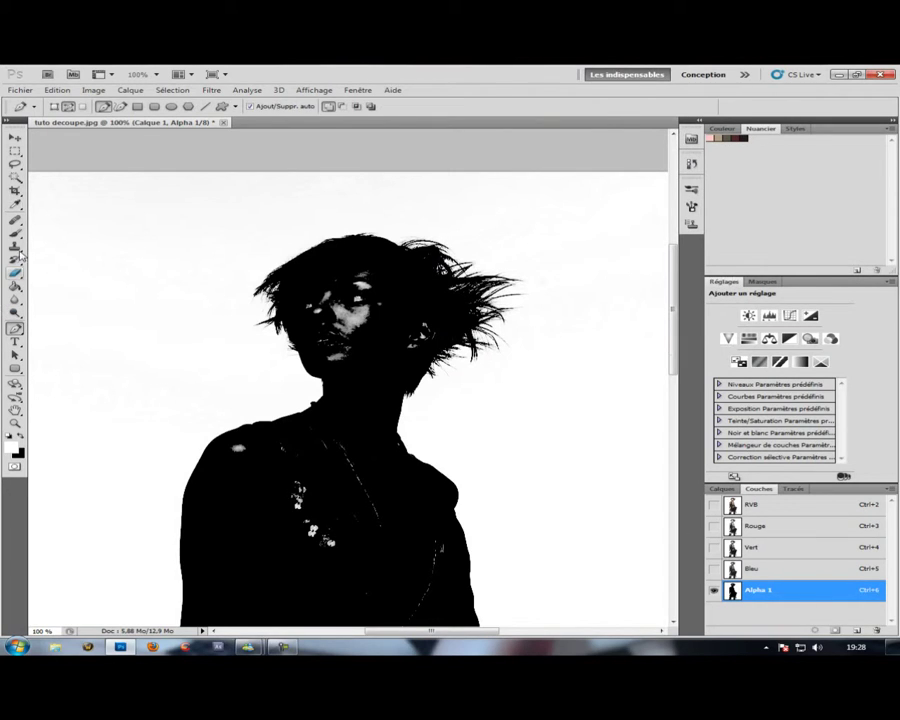
{"action": "key", "text": "b"}
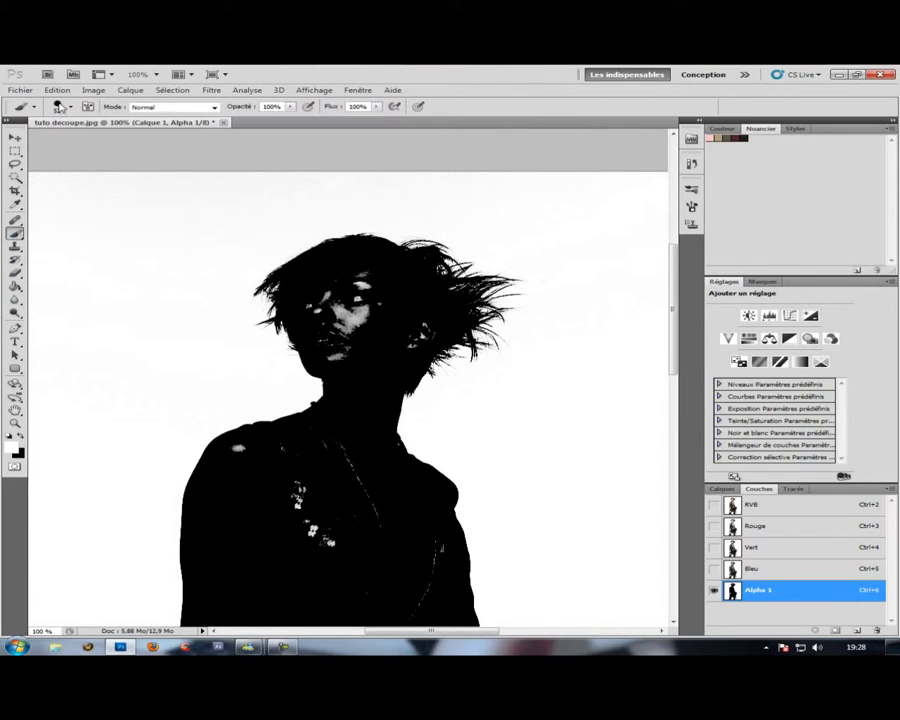
{"action": "left_click", "coordinate": [20, 439]}
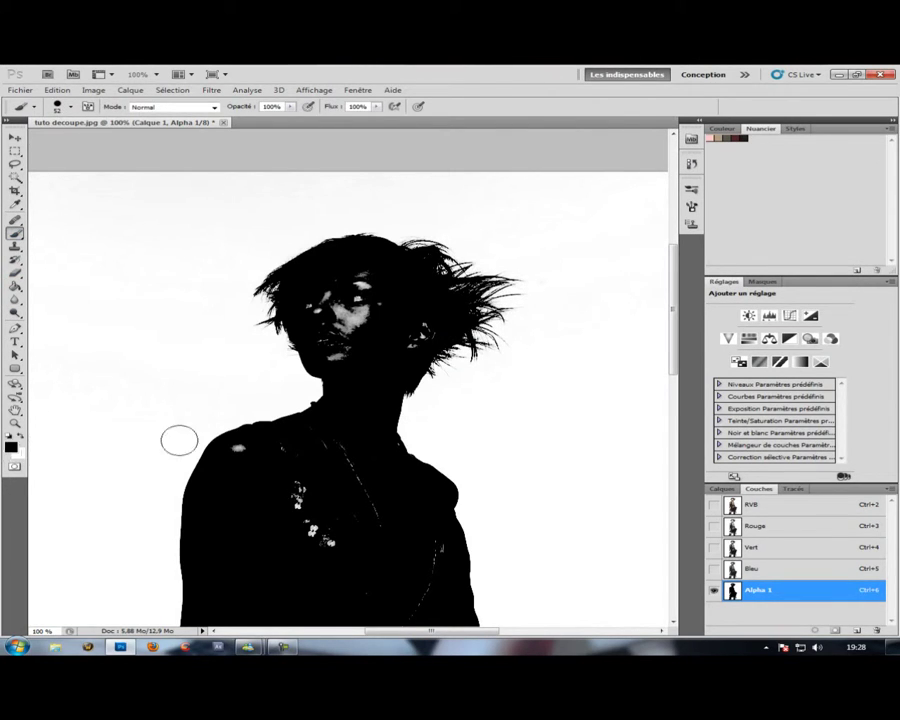
{"action": "mouse_move", "coordinate": [356, 300]}
{"action": "left_mouse_down"}
{"action": "mouse_move", "coordinate": [350, 343]}
{"action": "mouse_move", "coordinate": [366, 259]}
{"action": "mouse_move", "coordinate": [368, 307]}
{"action": "mouse_move", "coordinate": [322, 318]}
{"action": "mouse_move", "coordinate": [352, 324]}
{"action": "mouse_move", "coordinate": [344, 342]}
{"action": "mouse_move", "coordinate": [418, 328]}
{"action": "mouse_move", "coordinate": [331, 456]}
{"action": "mouse_move", "coordinate": [364, 539]}
{"action": "mouse_move", "coordinate": [374, 539]}
{"action": "mouse_move", "coordinate": [312, 509]}
{"action": "mouse_move", "coordinate": [273, 446]}
{"action": "mouse_move", "coordinate": [239, 454]}
{"action": "mouse_move", "coordinate": [361, 547]}
{"action": "left_mouse_up"}
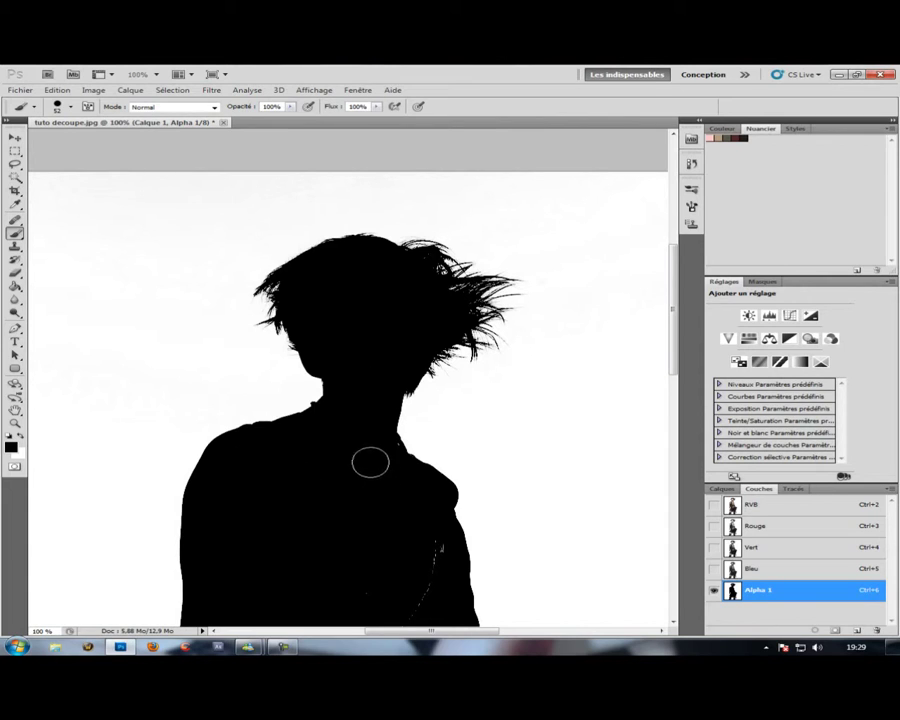
{"action": "left_click_drag", "start_coordinate": [434, 539], "coordinate": [404, 576]}
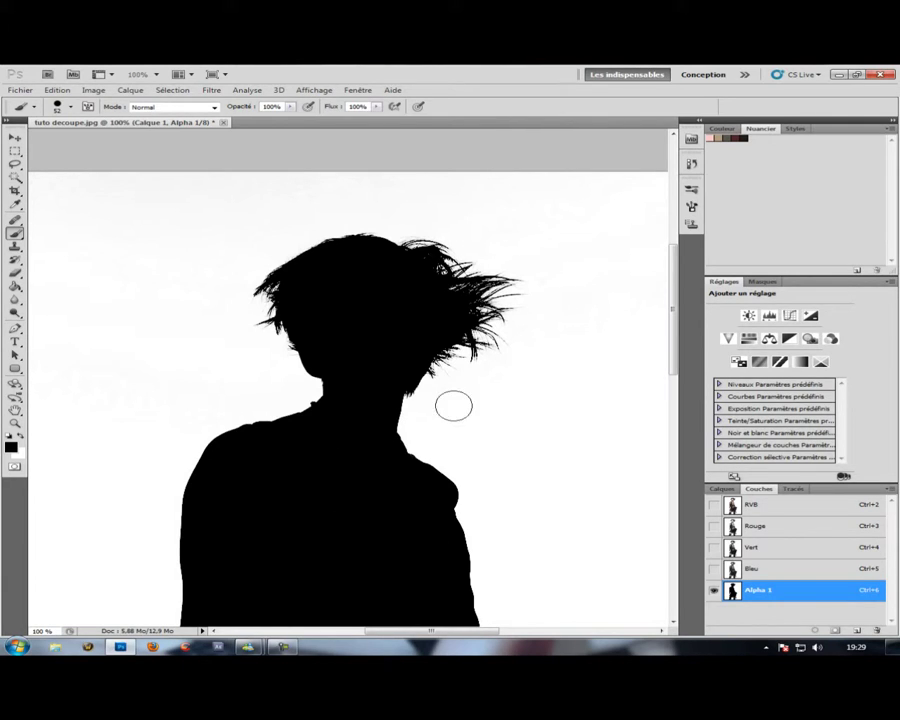
Paint over the greyish background areas around the silhouette in white, and restore black as the foreground colour.
{"action": "left_click", "coordinate": [21, 436]}
{"action": "mouse_move", "coordinate": [170, 205]}
{"action": "left_mouse_down"}
{"action": "mouse_move", "coordinate": [225, 208]}
{"action": "mouse_move", "coordinate": [193, 199]}
{"action": "left_mouse_up"}
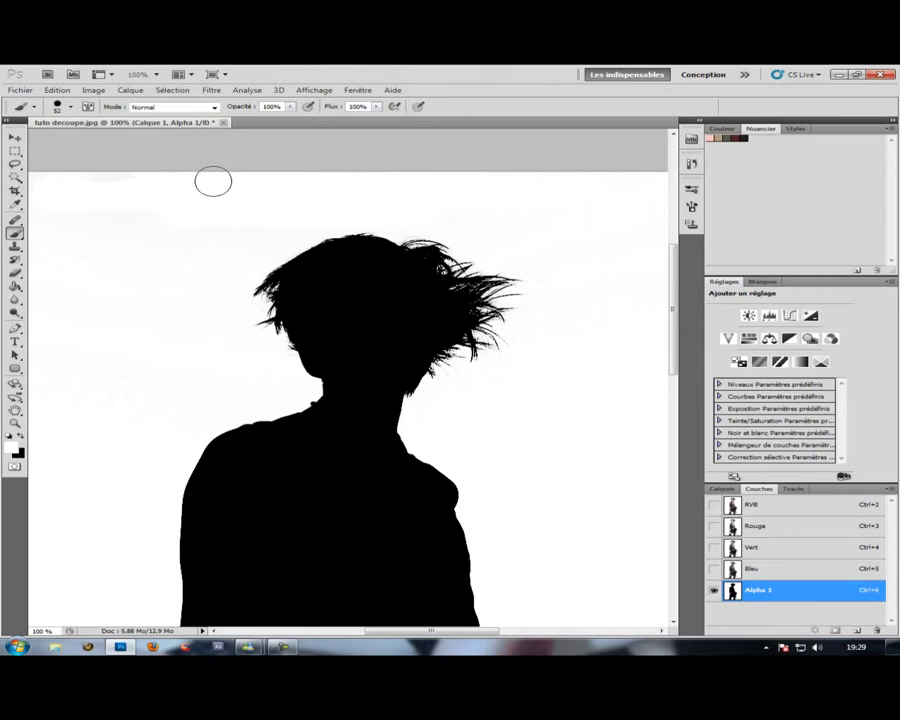
{"action": "left_click", "coordinate": [22, 437]}
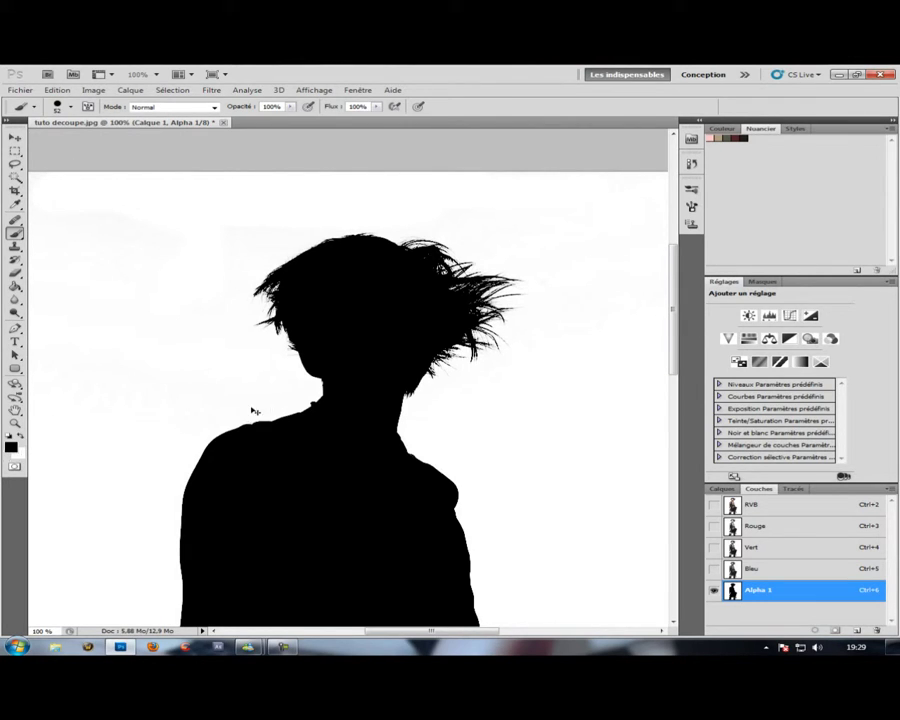
Invert the Alpha 1 channel, hide it and make the RVB composite channel active.
{"action": "key", "text": "ctrl+i"}
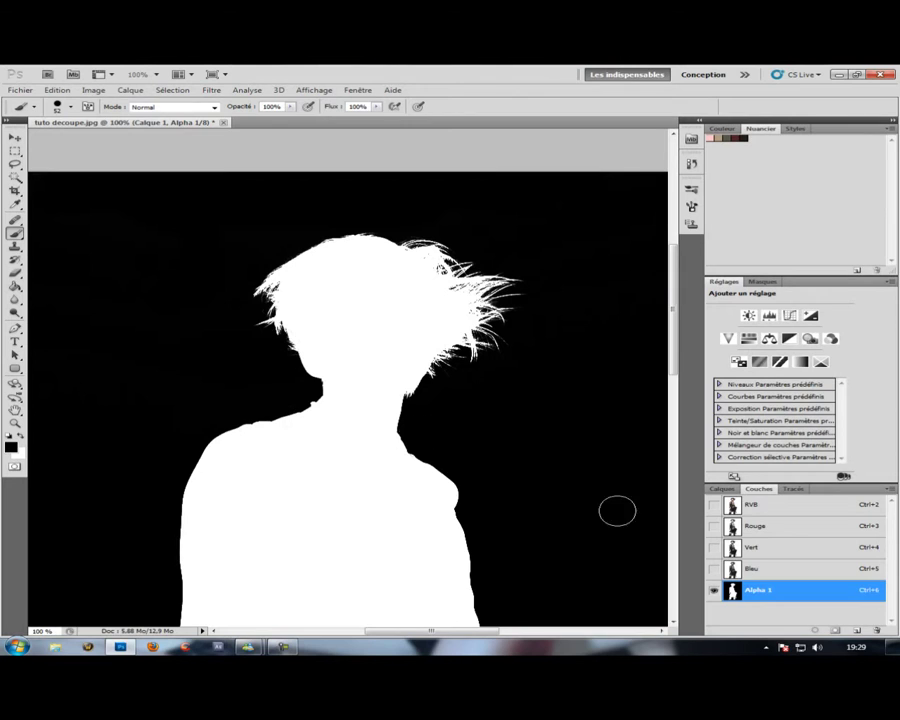
{"action": "left_click", "coordinate": [714, 505]}
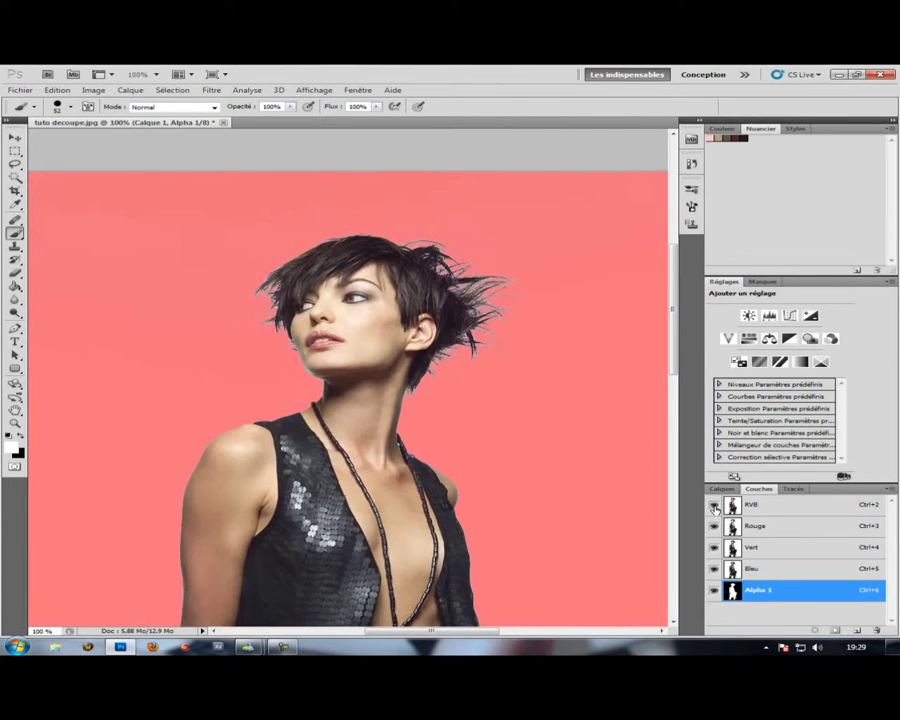
{"action": "left_click", "coordinate": [714, 590]}
{"action": "left_click", "coordinate": [762, 508]}
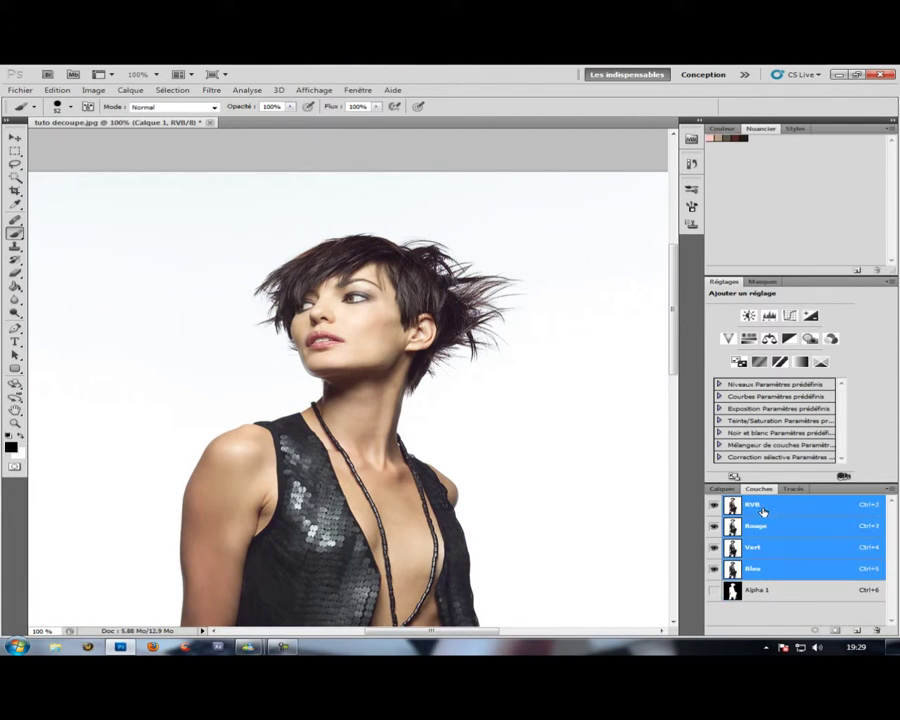
Load the Alpha 1 channel as a new selection on Calque 1.
{"action": "left_click", "coordinate": [717, 489]}
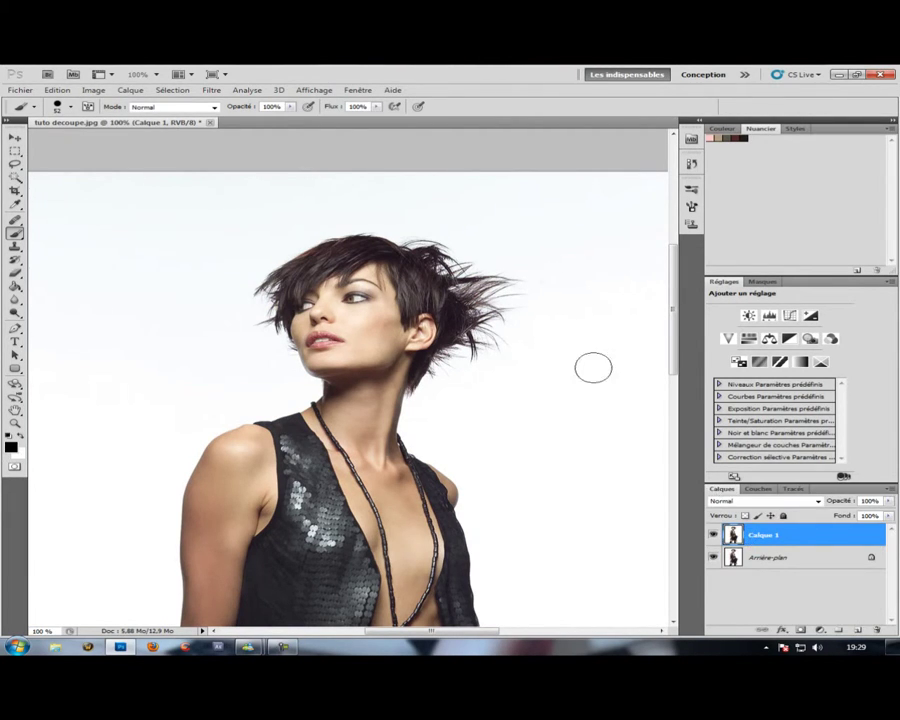
{"action": "left_click", "coordinate": [172, 90]}
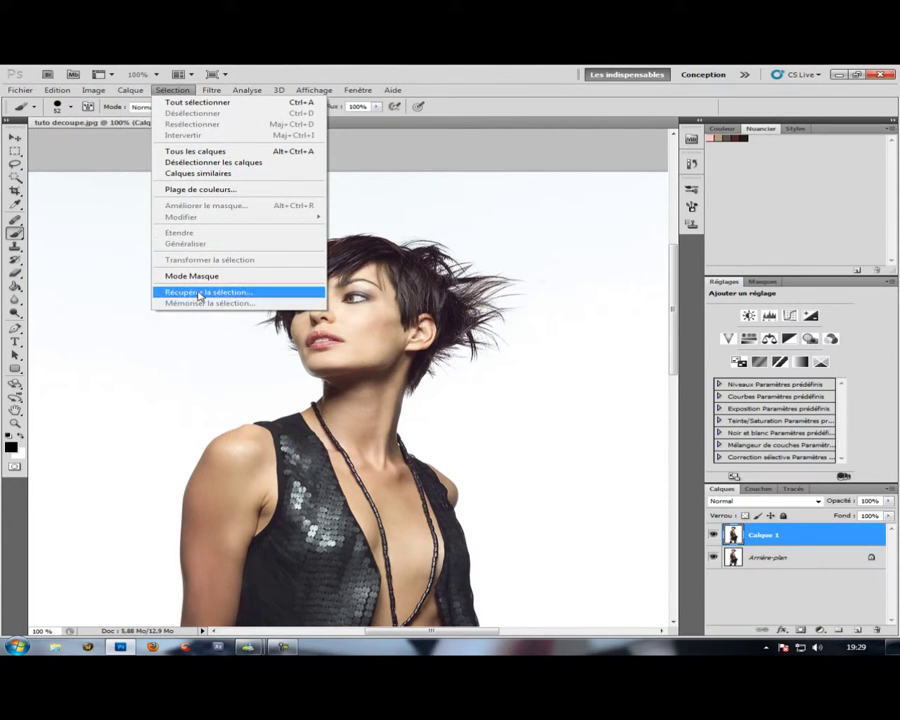
{"action": "left_click", "coordinate": [240, 294]}
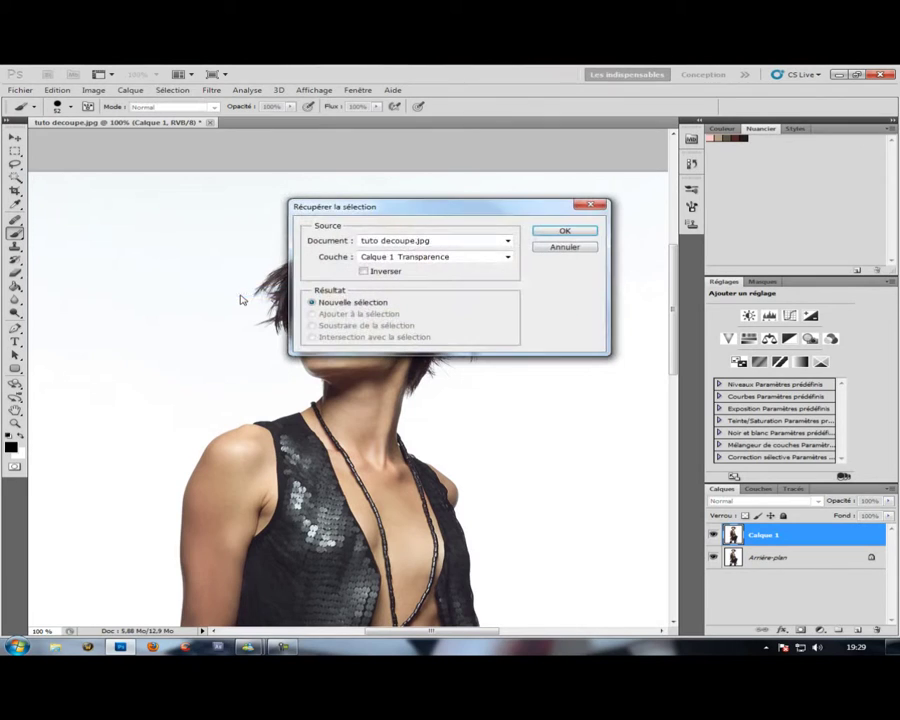
{"action": "left_click", "coordinate": [505, 257]}
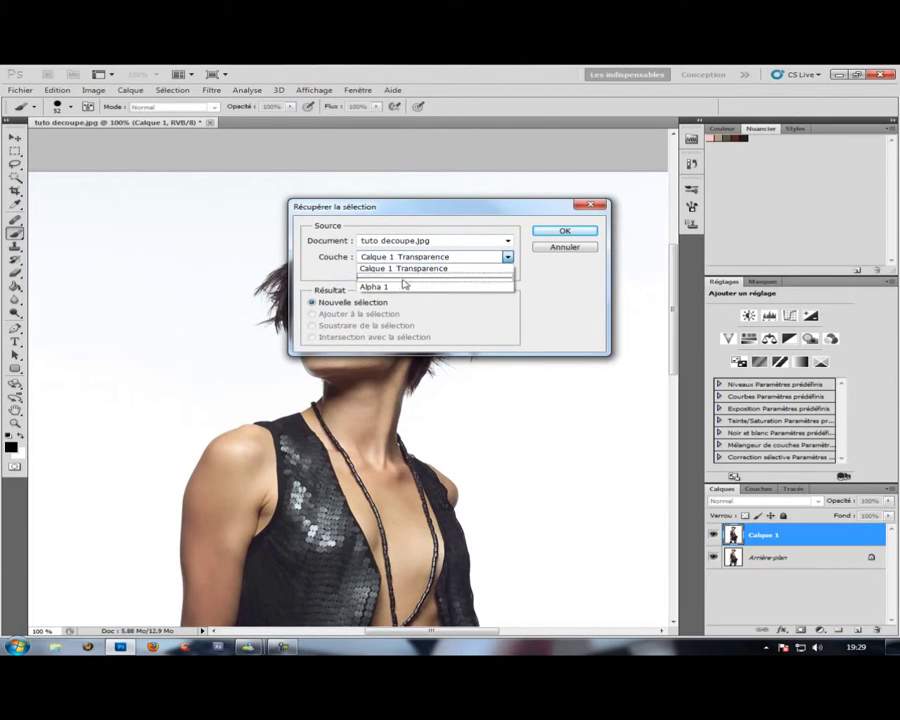
{"action": "left_click", "coordinate": [408, 289]}
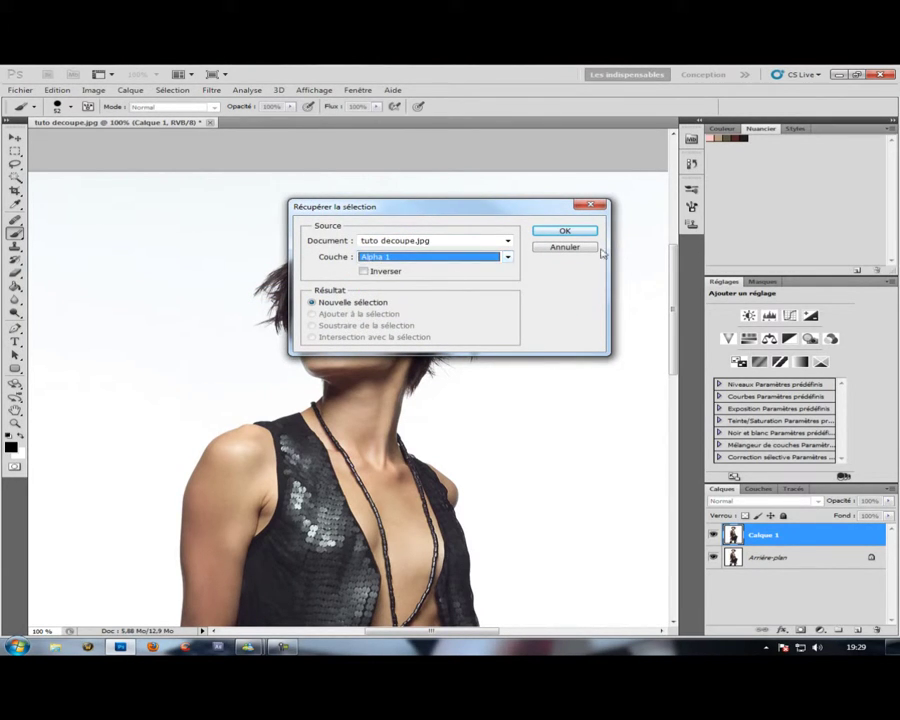
{"action": "left_click", "coordinate": [564, 231]}
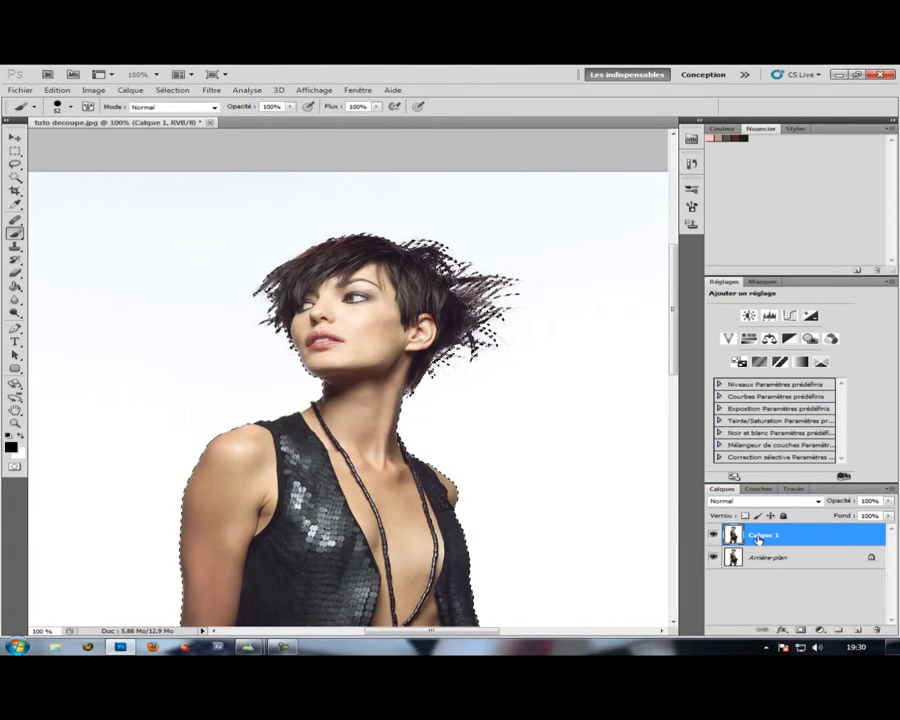
Copy the selected woman to a new layer and hide the Calque 1 and Arrière-plan layers.
{"action": "key", "text": "ctrl+j"}
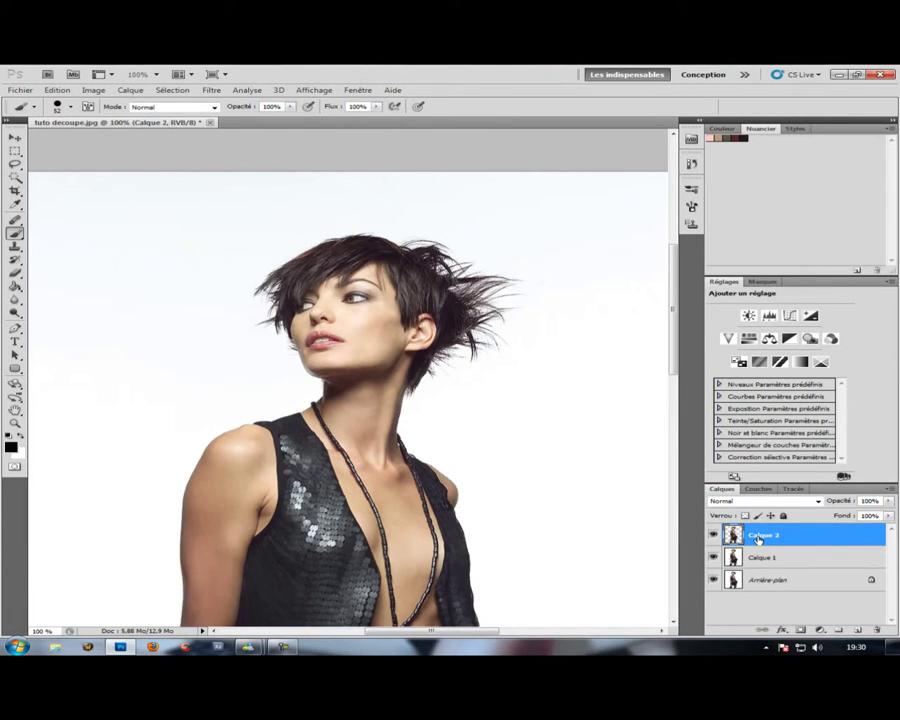
{"action": "left_click", "coordinate": [715, 558]}
{"action": "left_click", "coordinate": [714, 580]}
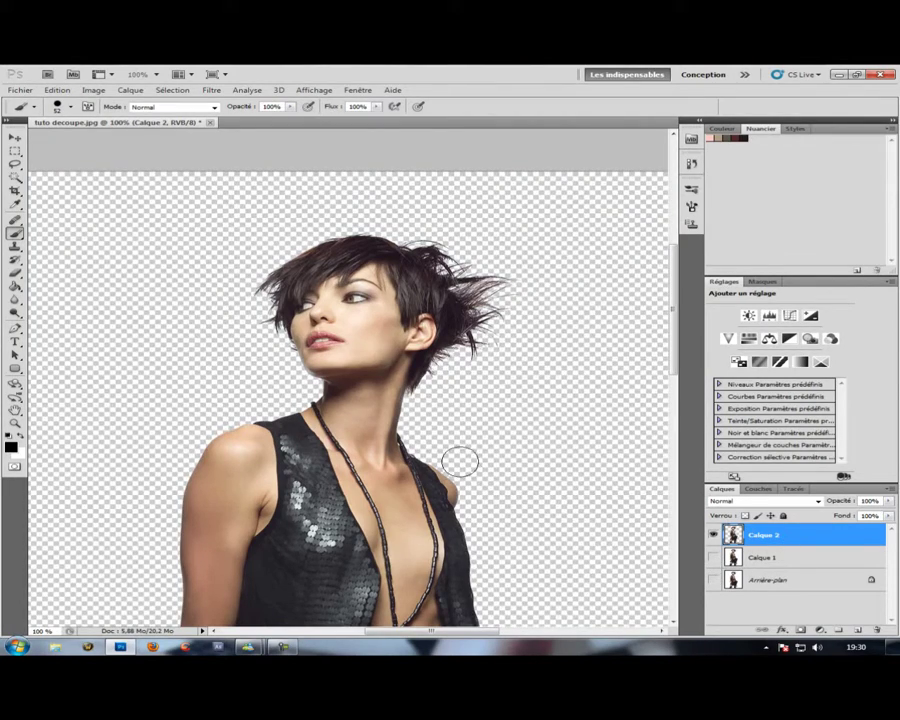
{"action": "left_click_drag", "start_coordinate": [420, 342], "coordinate": [366, 336]}
{"action": "left_click_drag", "start_coordinate": [409, 272], "coordinate": [441, 392]}
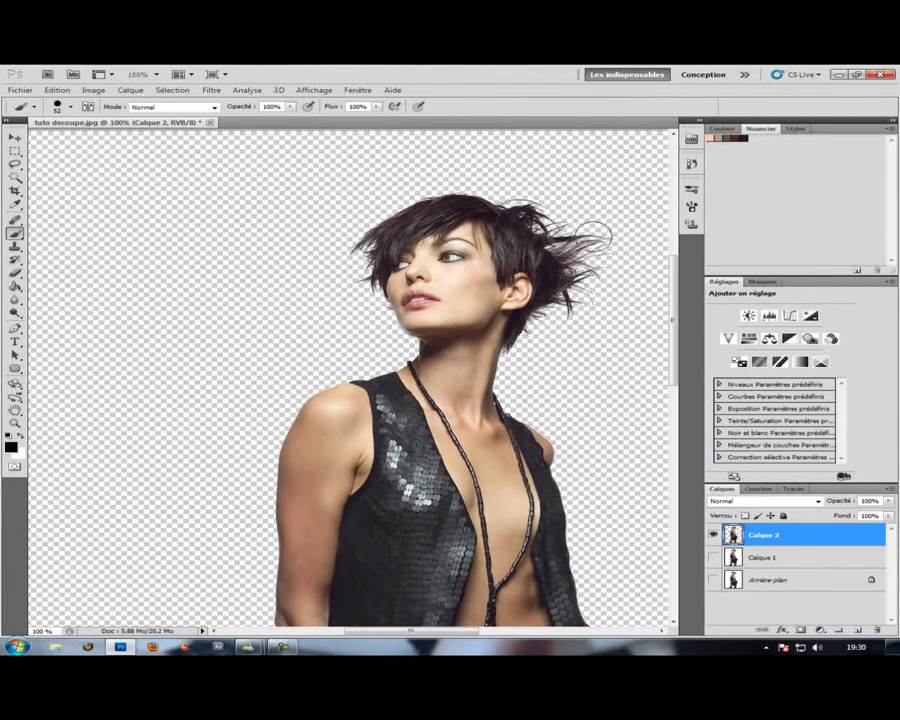
{"action": "scroll", "coordinate": [355, 459], "scroll_direction": "down", "scroll_amount": 6}
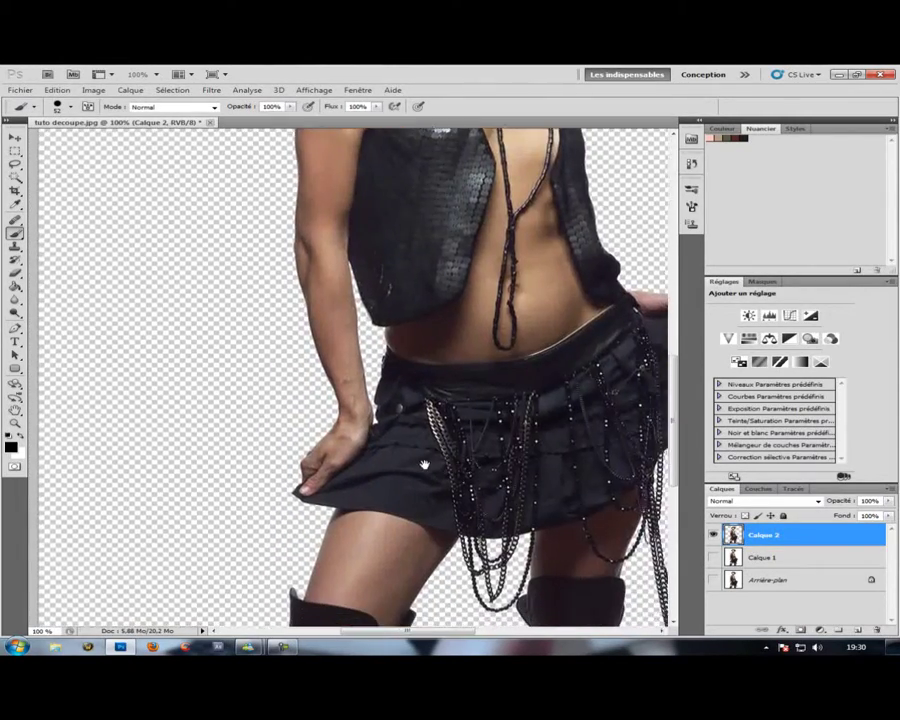
{"action": "left_click_drag", "start_coordinate": [424, 464], "coordinate": [546, 507]}
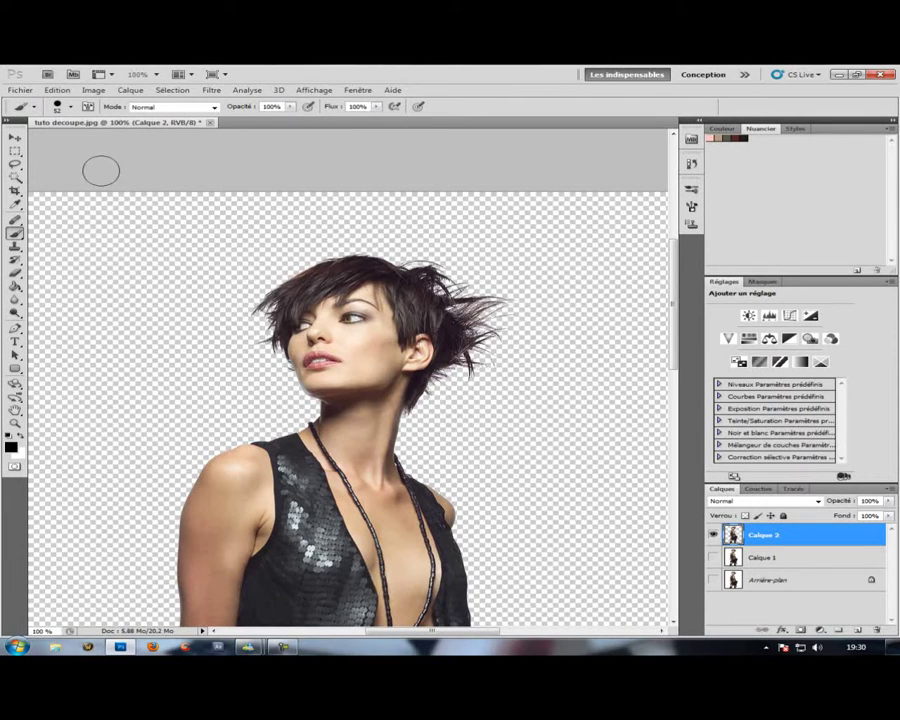
Try a Magic Wand selection on the woman's cheek with a tolerance of 0.
{"action": "left_click", "coordinate": [14, 180]}
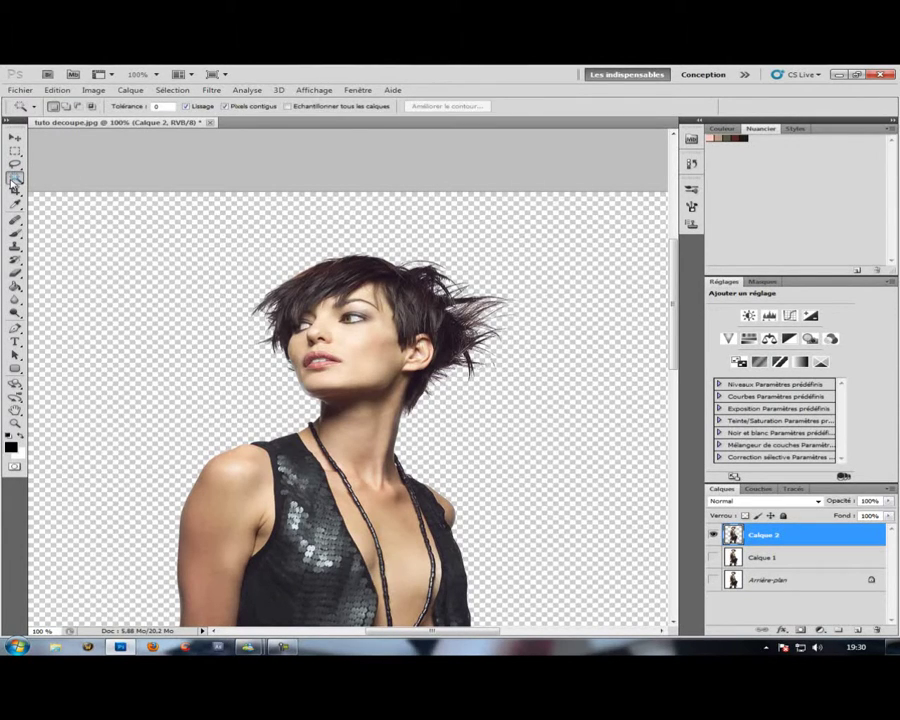
{"action": "right_click", "coordinate": [14, 180]}
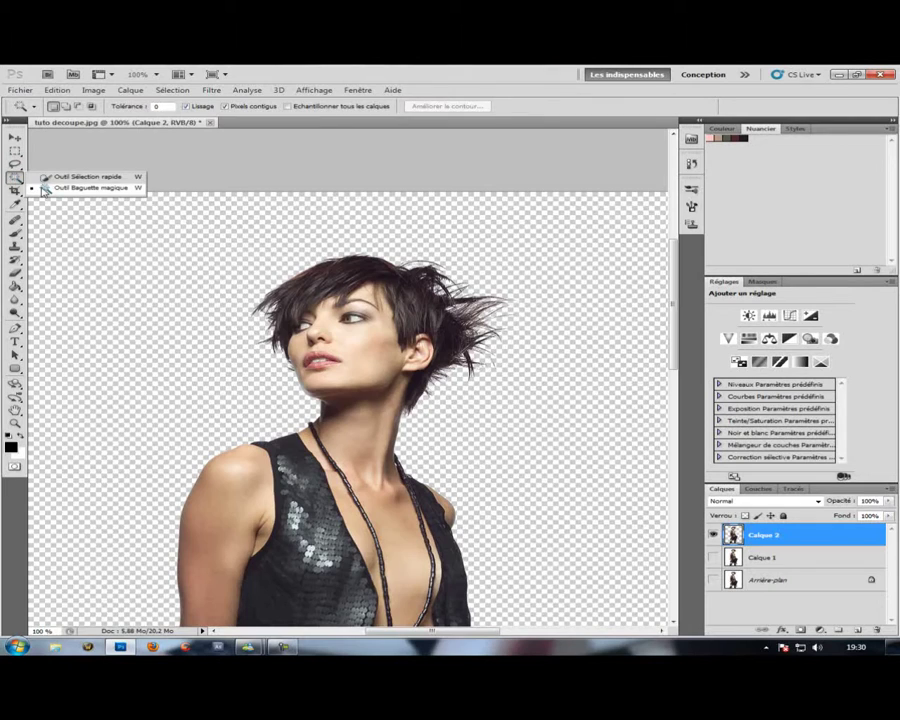
{"action": "left_click", "coordinate": [44, 189]}
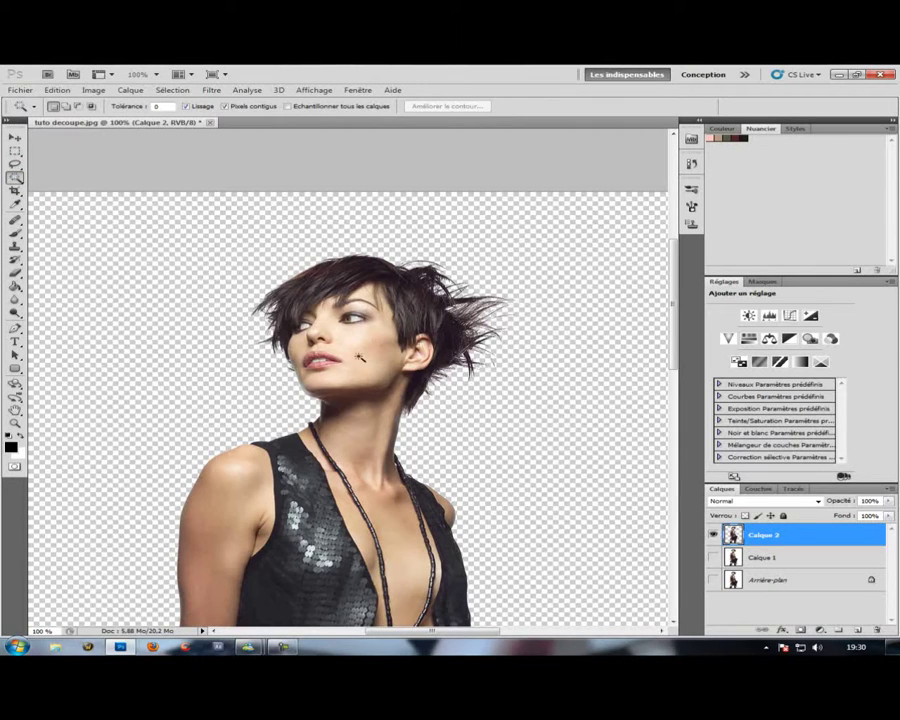
{"action": "left_click", "coordinate": [362, 374]}
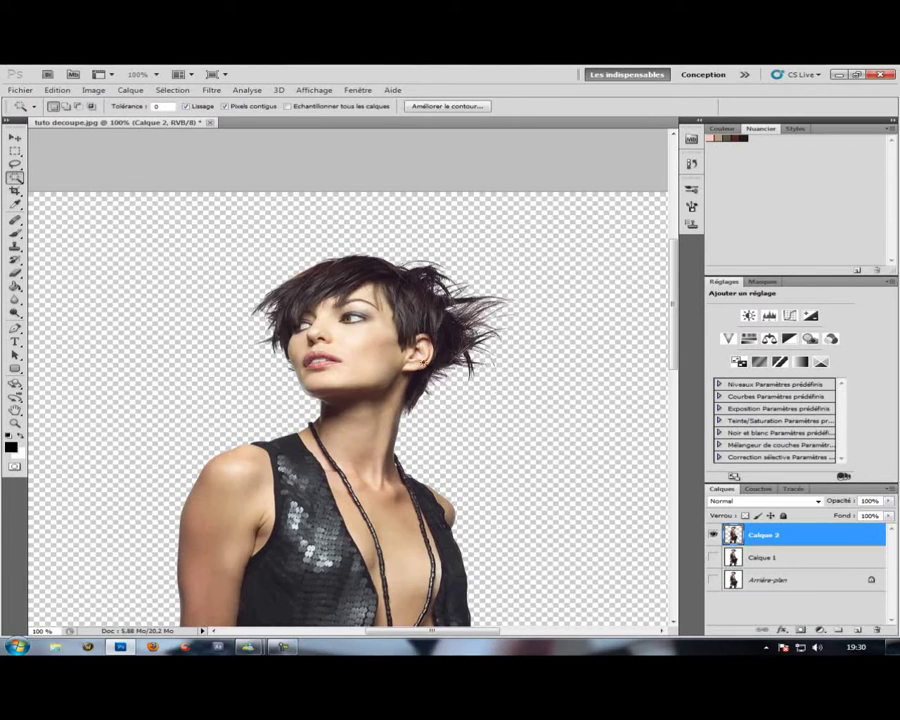
Draw a rectangular selection over the empty area beside the woman's face and clear it.
{"action": "left_click", "coordinate": [15, 150]}
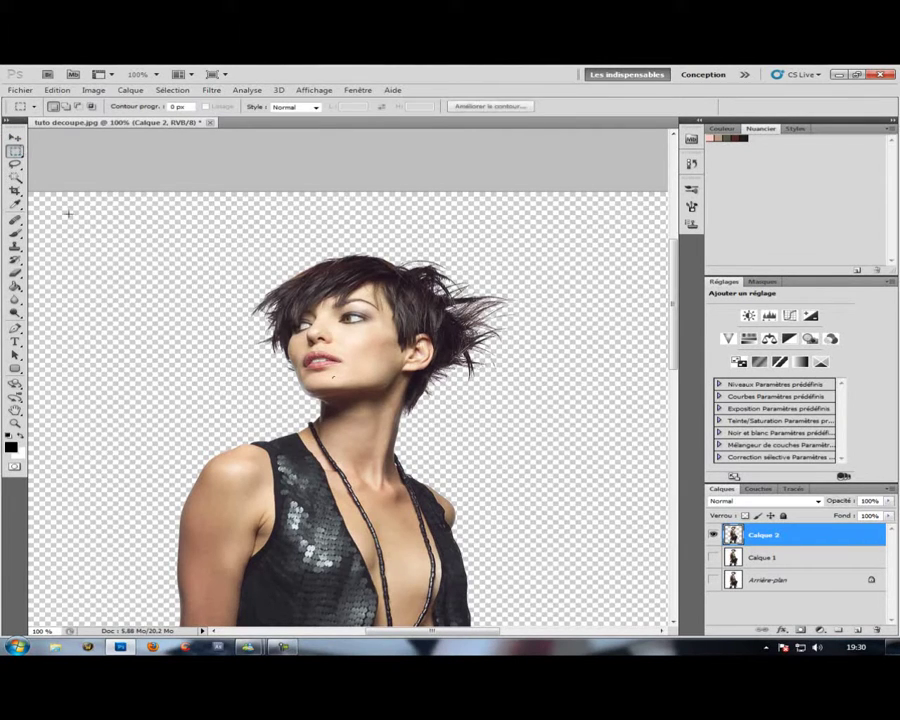
{"action": "left_click_drag", "start_coordinate": [110, 284], "coordinate": [275, 396]}
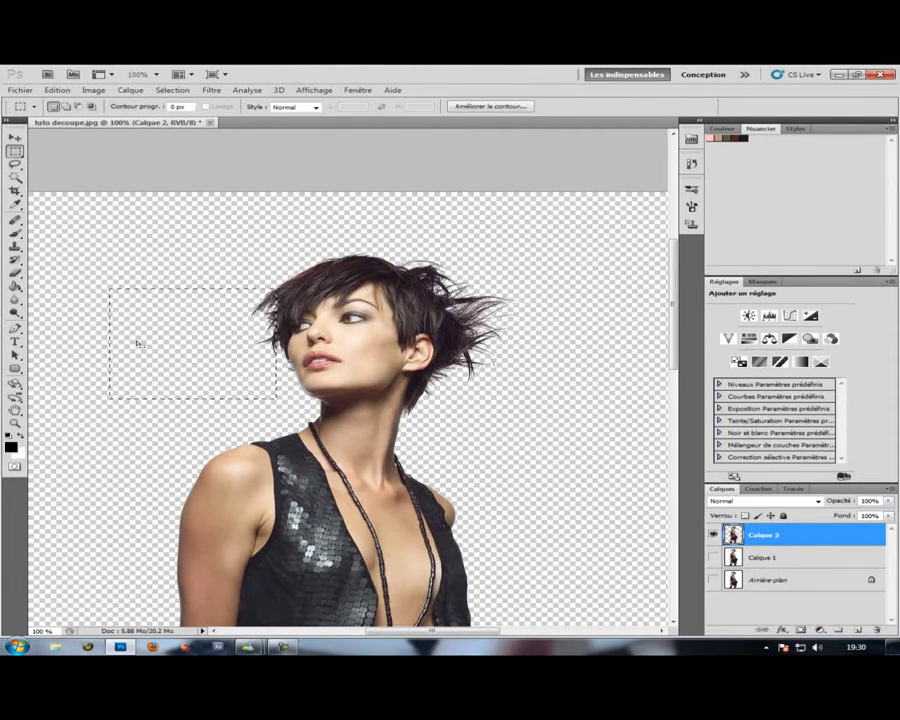
{"action": "left_click", "coordinate": [106, 171]}
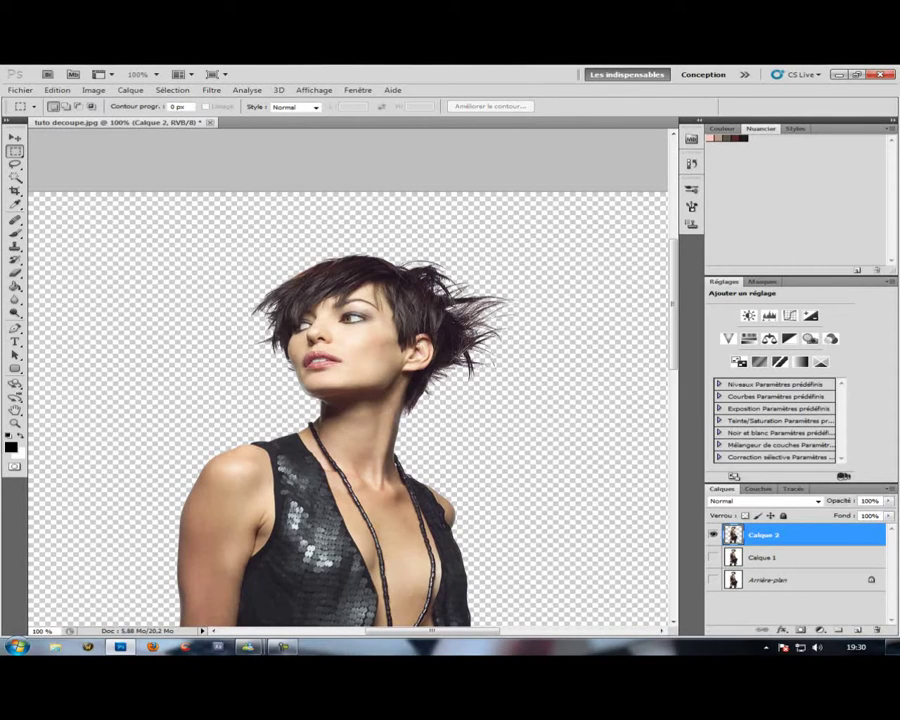
Activate the Pen tool and close tuto decoupe.jpg without saving its changes.
{"action": "left_click", "coordinate": [14, 330]}
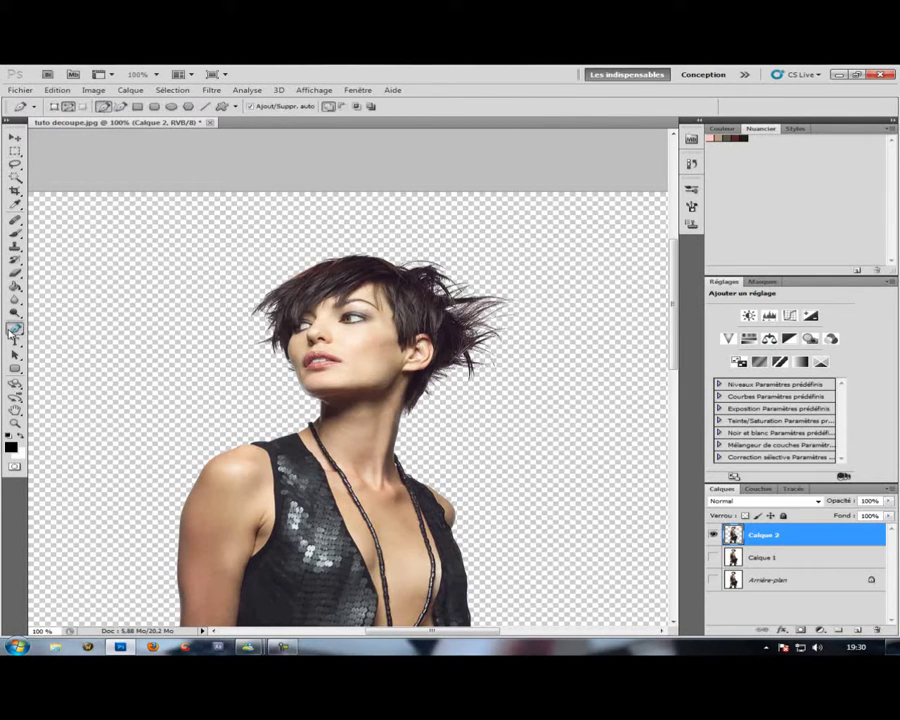
{"action": "left_click", "coordinate": [210, 122]}
{"action": "left_click", "coordinate": [451, 285]}
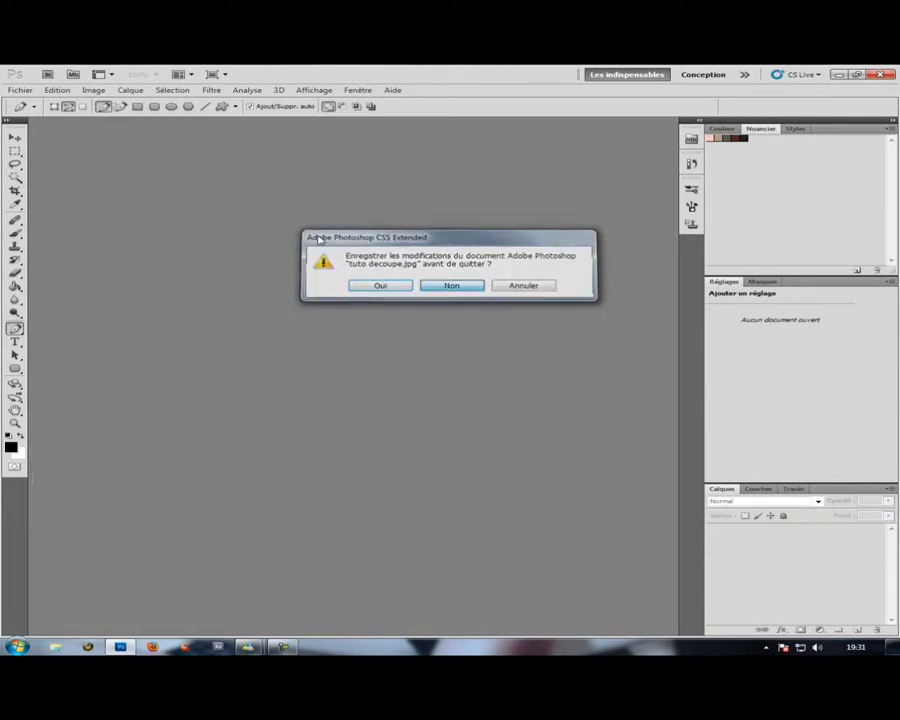
Open the car image tuto decoupe 2.jpg.
{"action": "left_click", "coordinate": [19, 90]}
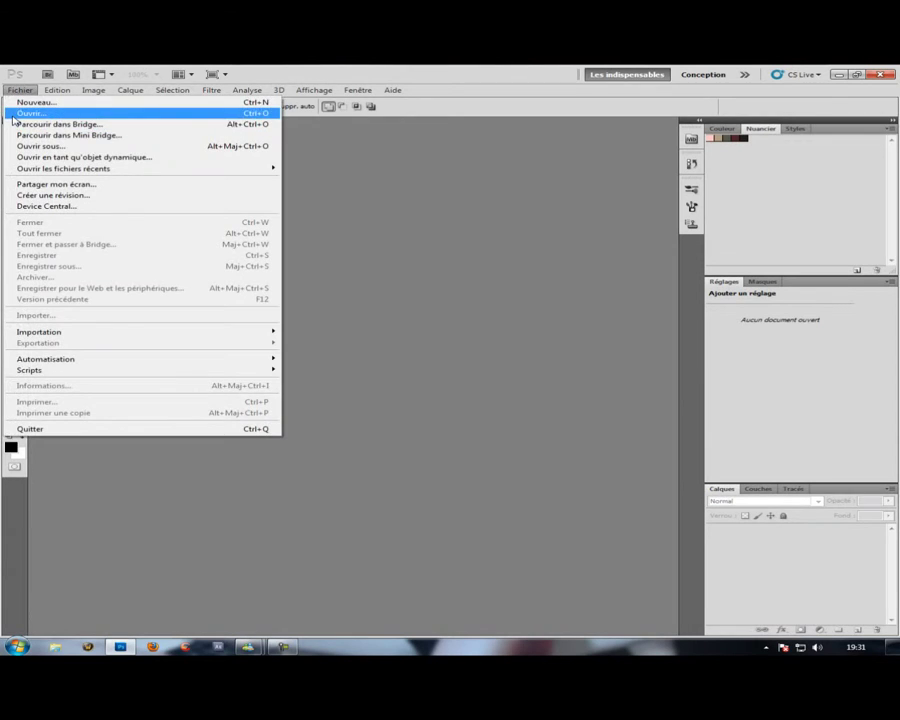
{"action": "left_click", "coordinate": [14, 116]}
{"action": "double_click", "coordinate": [352, 212]}
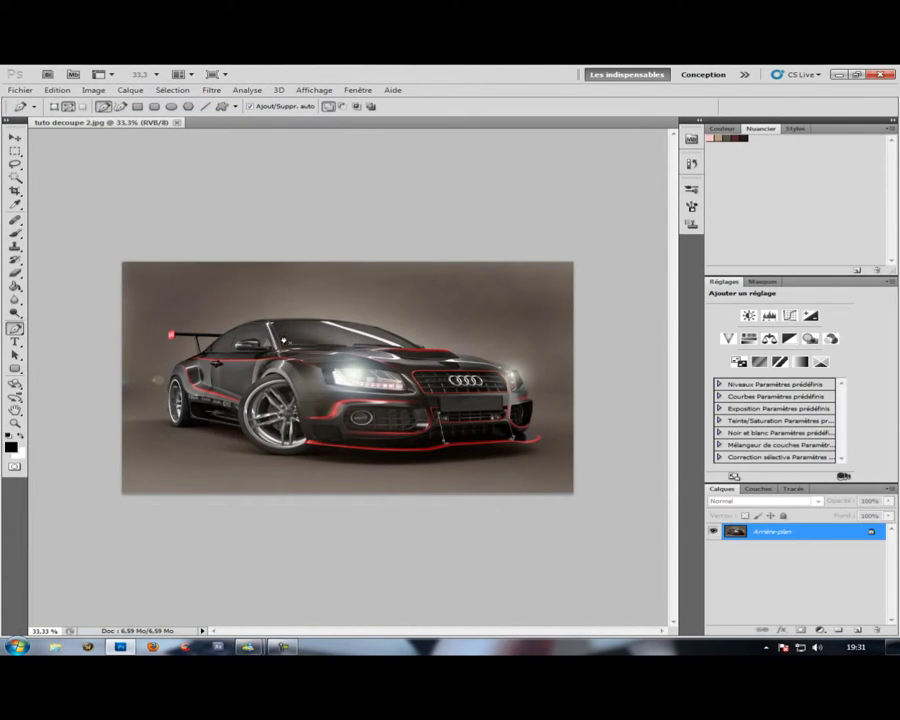
Start a Pen path at the rear end of the car's roofline and curve it up to the roof above the windscreen pillar.
{"action": "key", "text": "ctrl+plus"}
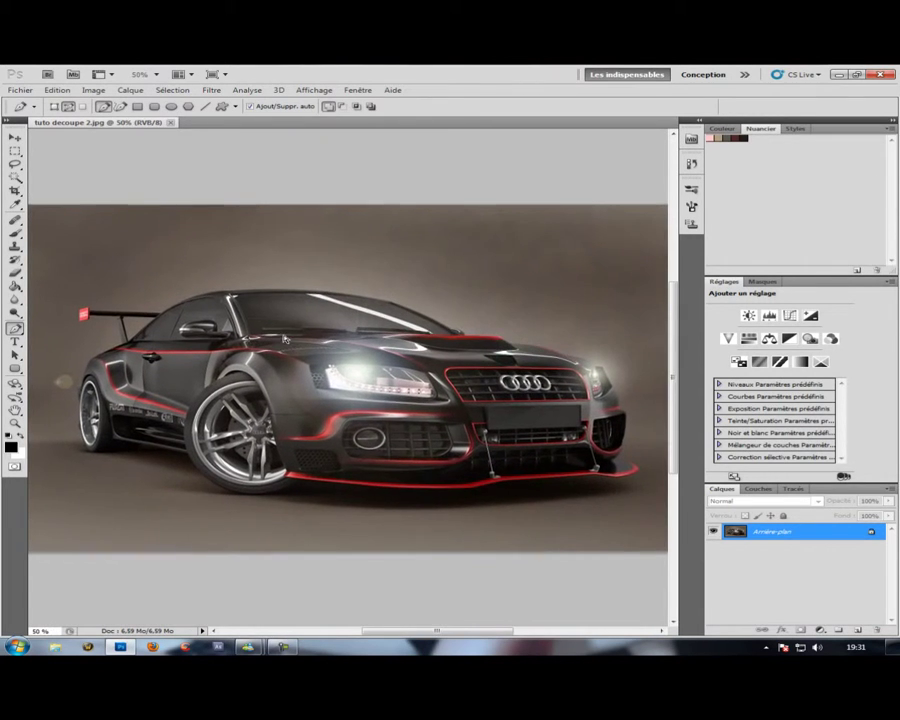
{"action": "key", "text": "ctrl+plus"}
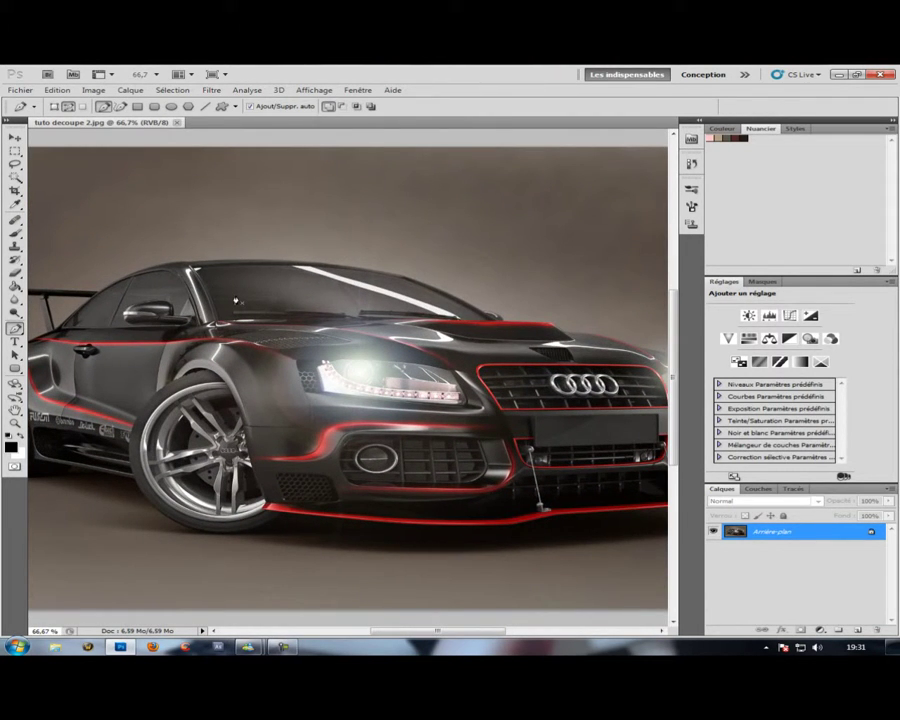
{"action": "key", "text": "ctrl+plus"}
{"action": "left_click_drag", "start_coordinate": [305, 240], "coordinate": [457, 427]}
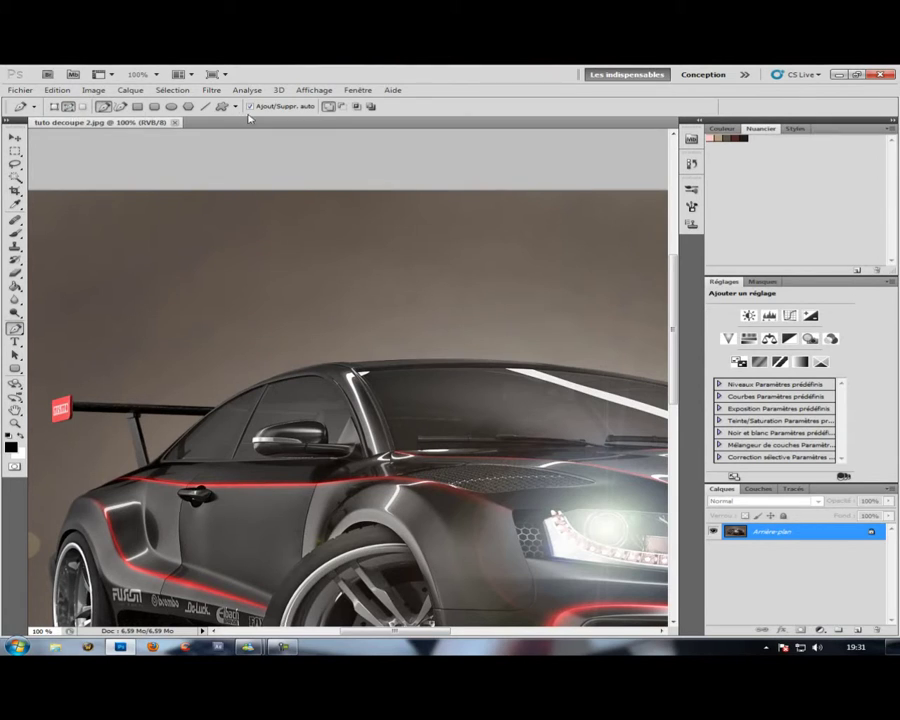
{"action": "left_click", "coordinate": [216, 410]}
{"action": "left_click_drag", "start_coordinate": [328, 366], "coordinate": [367, 363]}
{"action": "left_click_drag", "start_coordinate": [467, 253], "coordinate": [462, 245]}
{"action": "key", "text": "ctrl+z"}
{"action": "key", "text": "ctrl+z"}
Continue the path with a curve along the roof and windscreen edge, and close it roughly across the bonnet and doors.
{"action": "scroll", "coordinate": [423, 414], "scroll_direction": "right", "scroll_amount": 5}
{"action": "scroll", "coordinate": [423, 414], "scroll_direction": "up", "scroll_amount": 1}
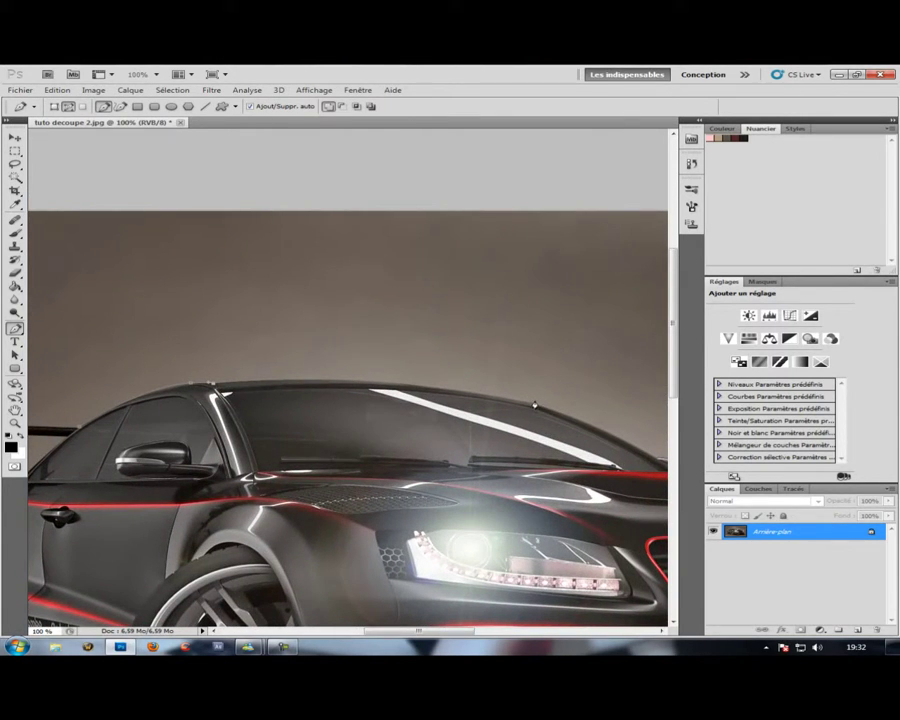
{"action": "left_click_drag", "start_coordinate": [532, 407], "coordinate": [655, 440]}
{"action": "left_click_drag", "start_coordinate": [409, 386], "coordinate": [226, 279]}
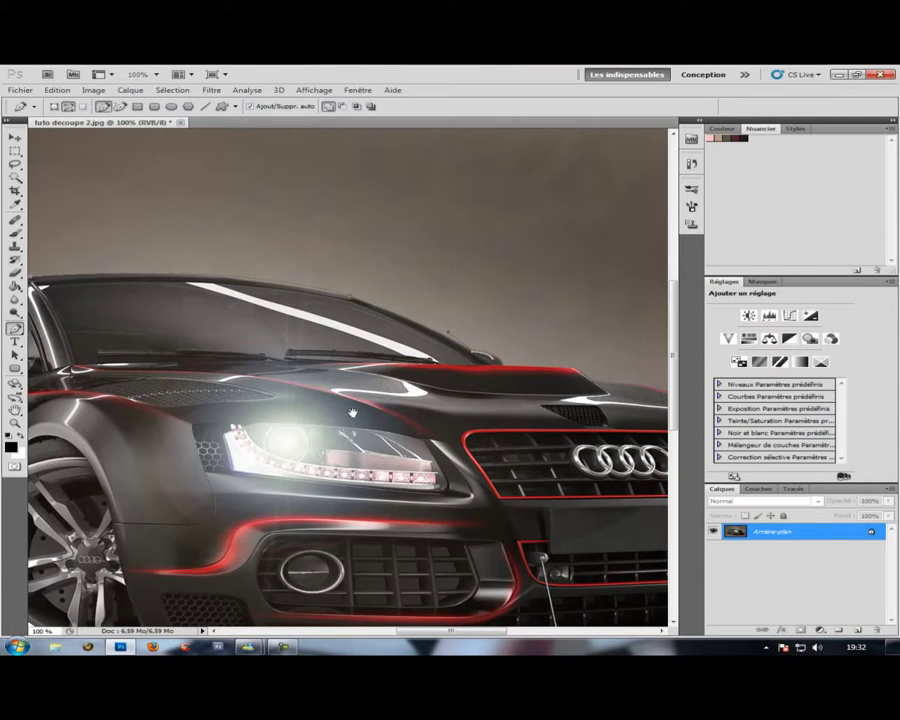
{"action": "left_click_drag", "start_coordinate": [352, 412], "coordinate": [490, 393]}
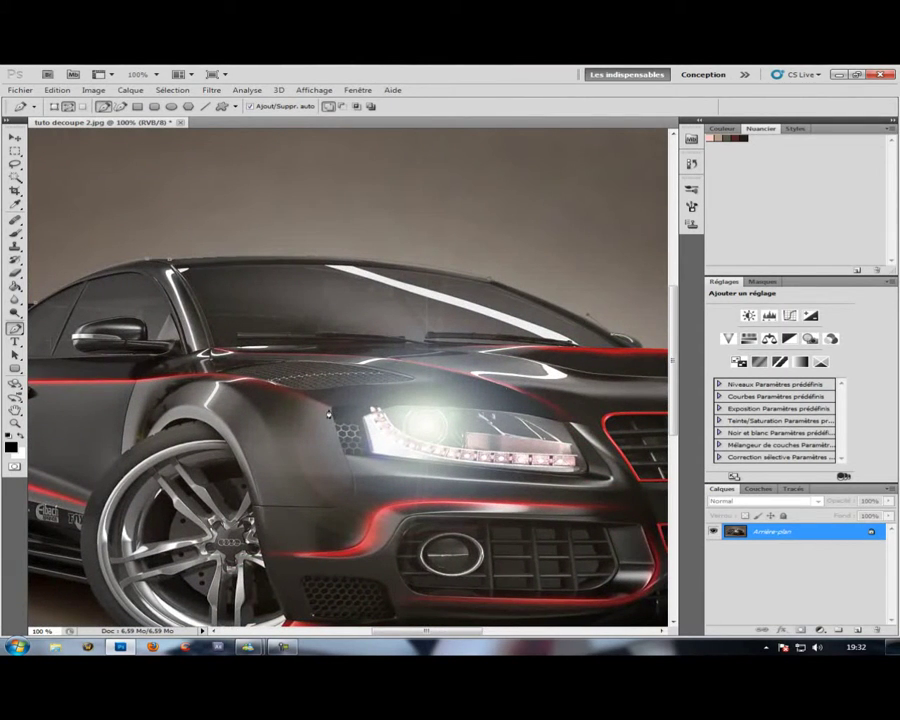
{"action": "left_click_drag", "start_coordinate": [160, 412], "coordinate": [335, 447]}
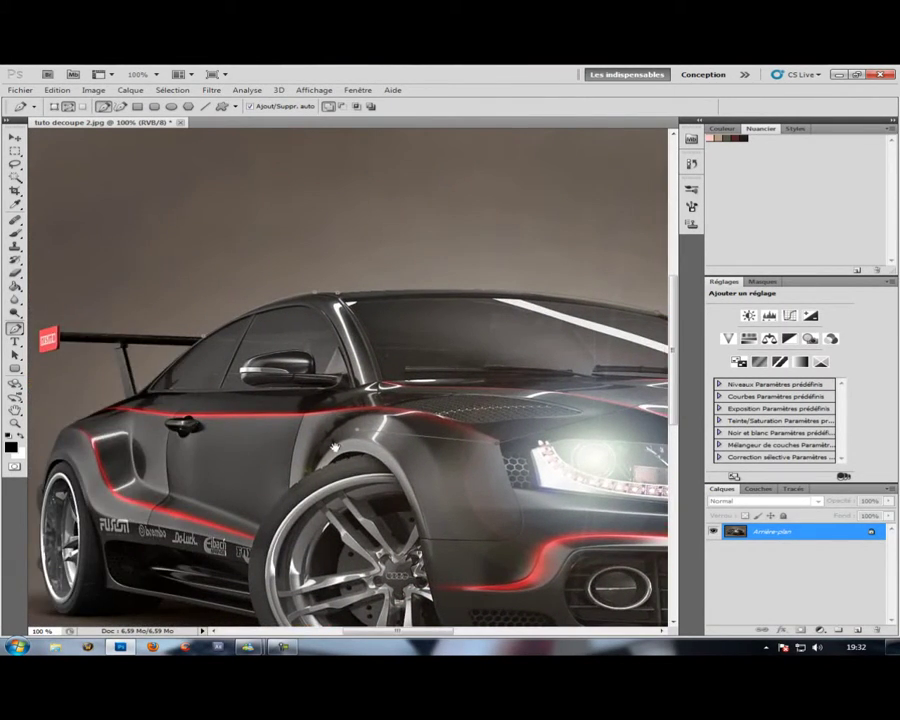
{"action": "left_click", "coordinate": [190, 357]}
{"action": "left_click", "coordinate": [252, 357]}
{"action": "left_click_drag", "start_coordinate": [435, 512], "coordinate": [300, 452]}
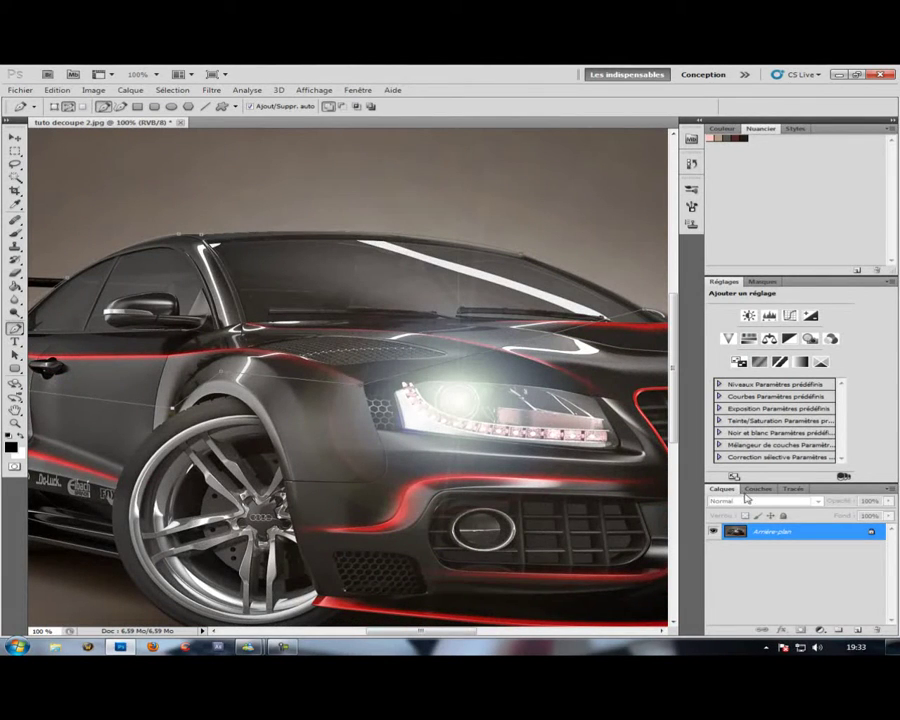
Convert the work path into a new smoothed selection with a radius of 0 pixels.
{"action": "left_click", "coordinate": [789, 489]}
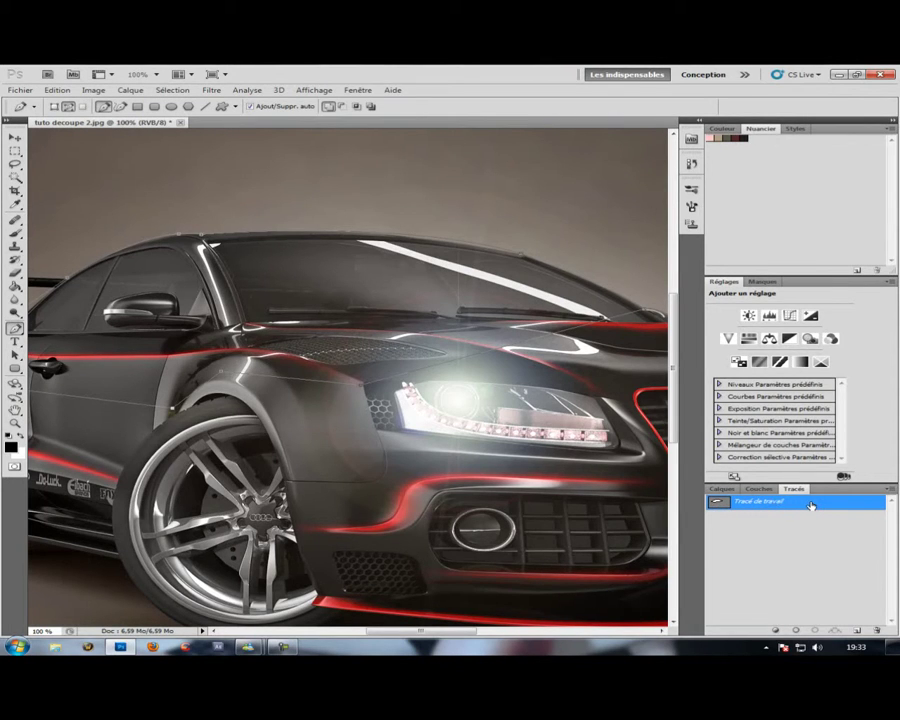
{"action": "right_click", "coordinate": [811, 505]}
{"action": "left_click", "coordinate": [811, 541]}
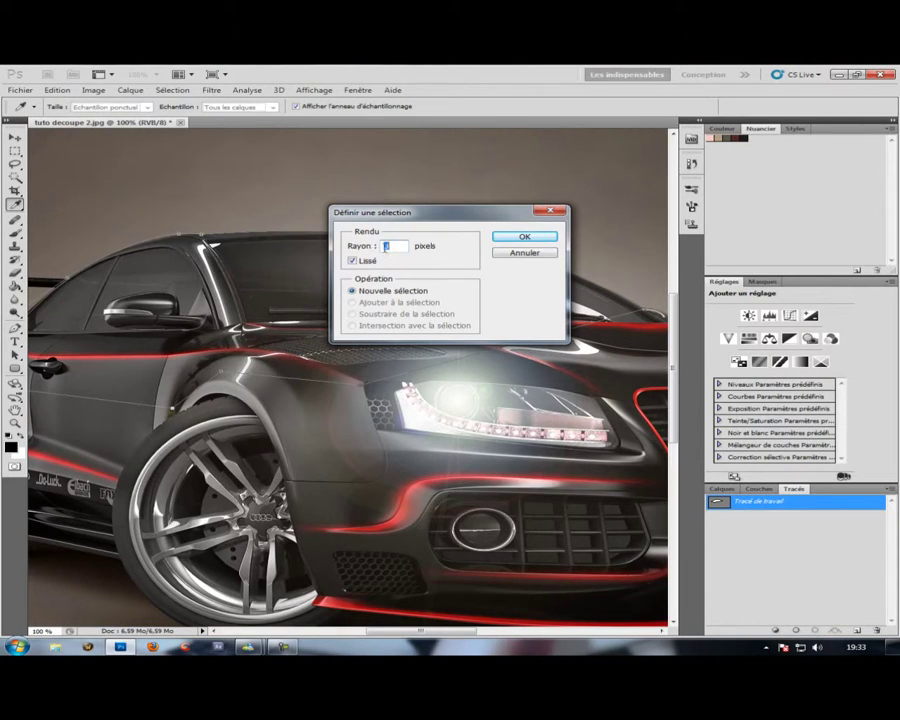
{"action": "type", "text": "0"}
{"action": "left_click", "coordinate": [527, 236]}
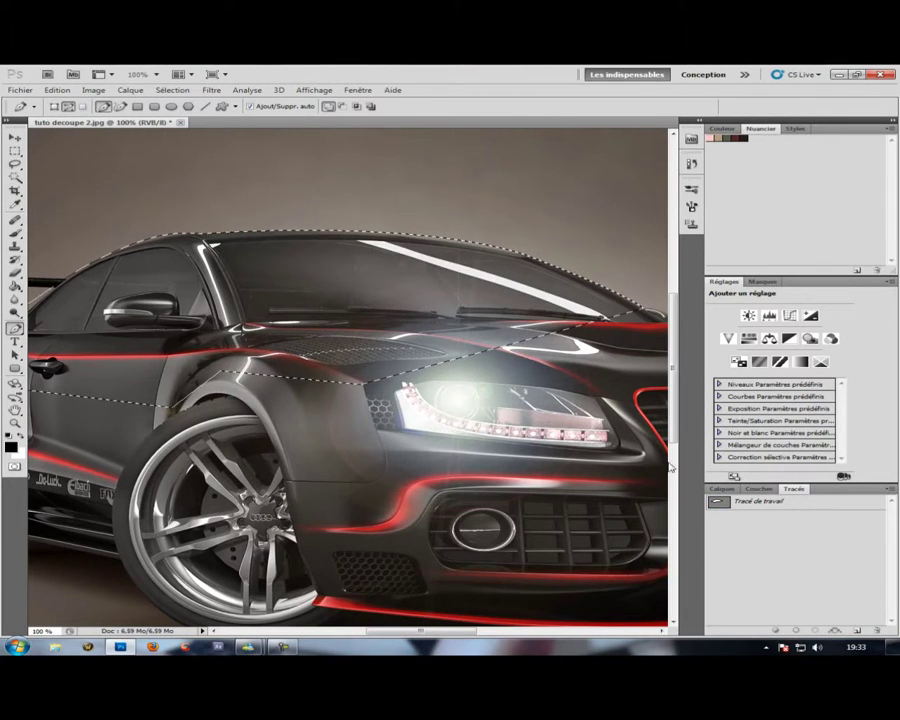
Copy the selected upper part of the car to a new layer and hide the Arrière-plan layer to inspect the cutout.
{"action": "left_click", "coordinate": [722, 489]}
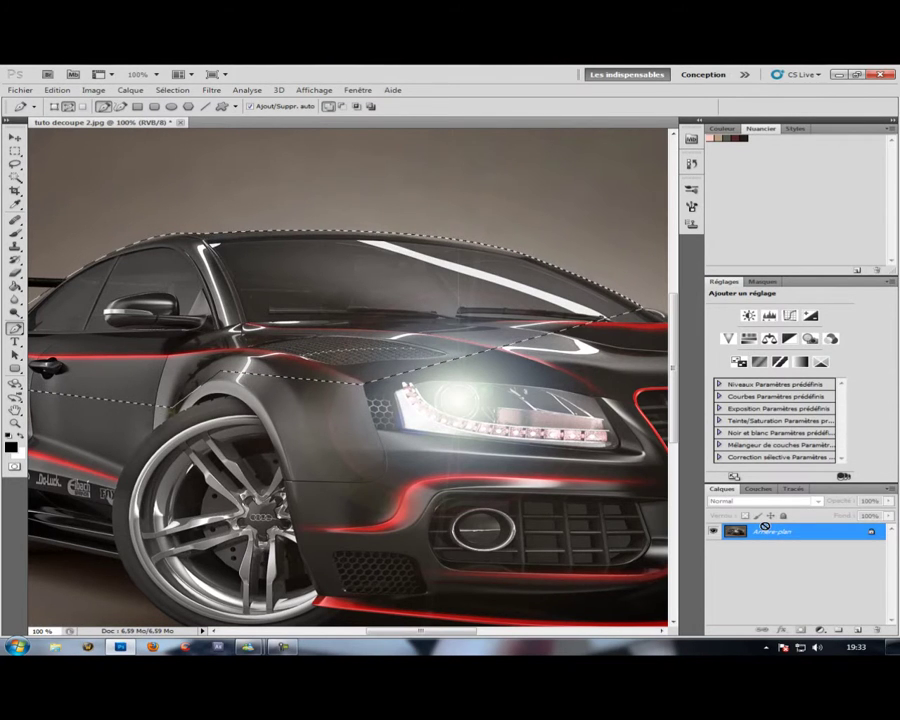
{"action": "key", "text": "ctrl+j"}
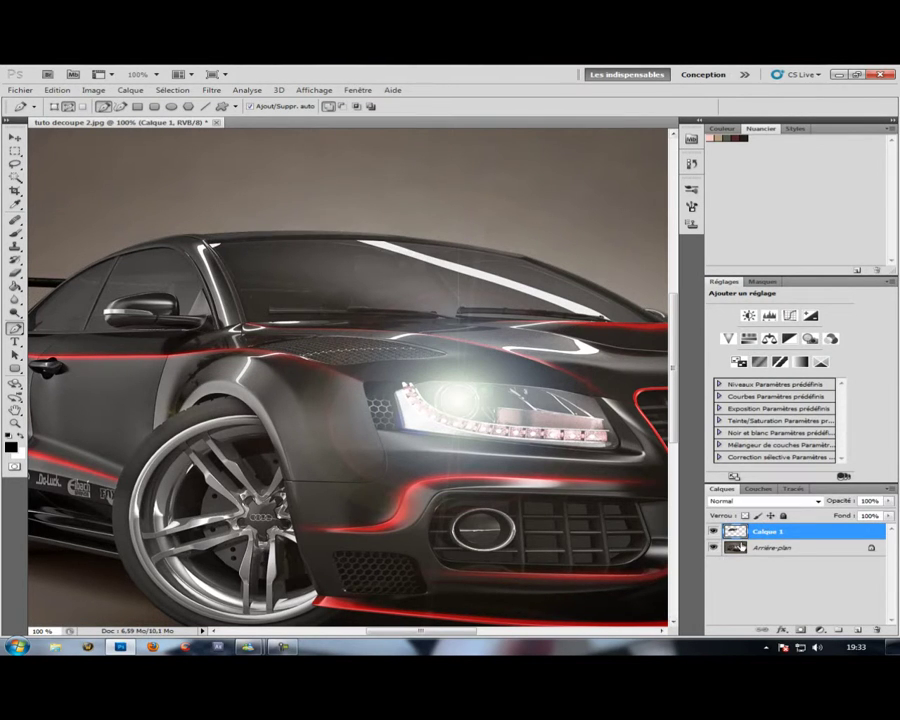
{"action": "left_click", "coordinate": [733, 548]}
{"action": "left_click", "coordinate": [712, 548]}
{"action": "left_click", "coordinate": [735, 533]}
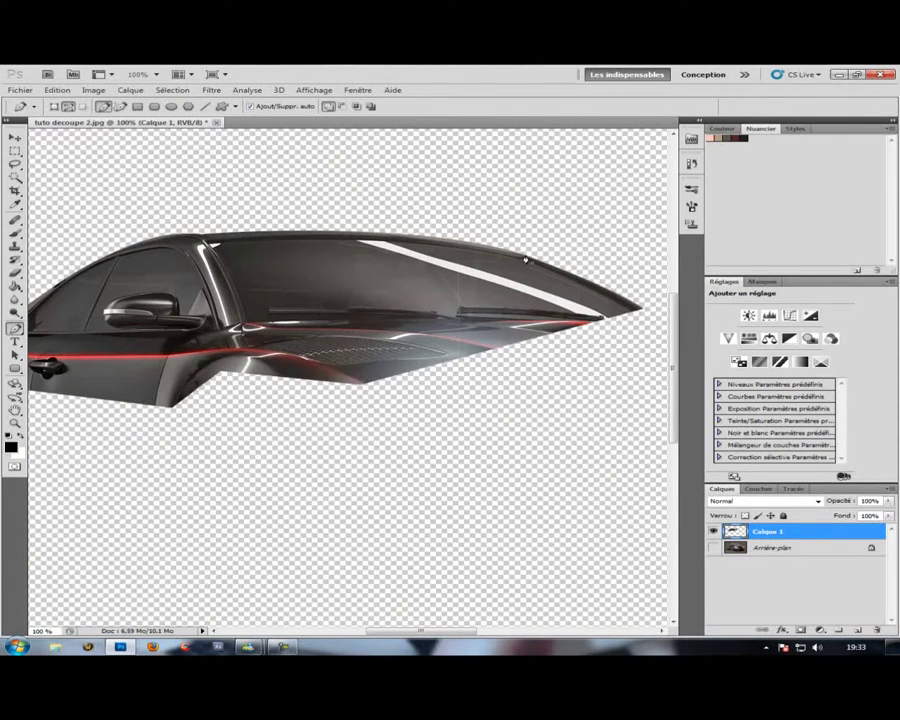
{"action": "left_click_drag", "start_coordinate": [274, 340], "coordinate": [519, 393]}
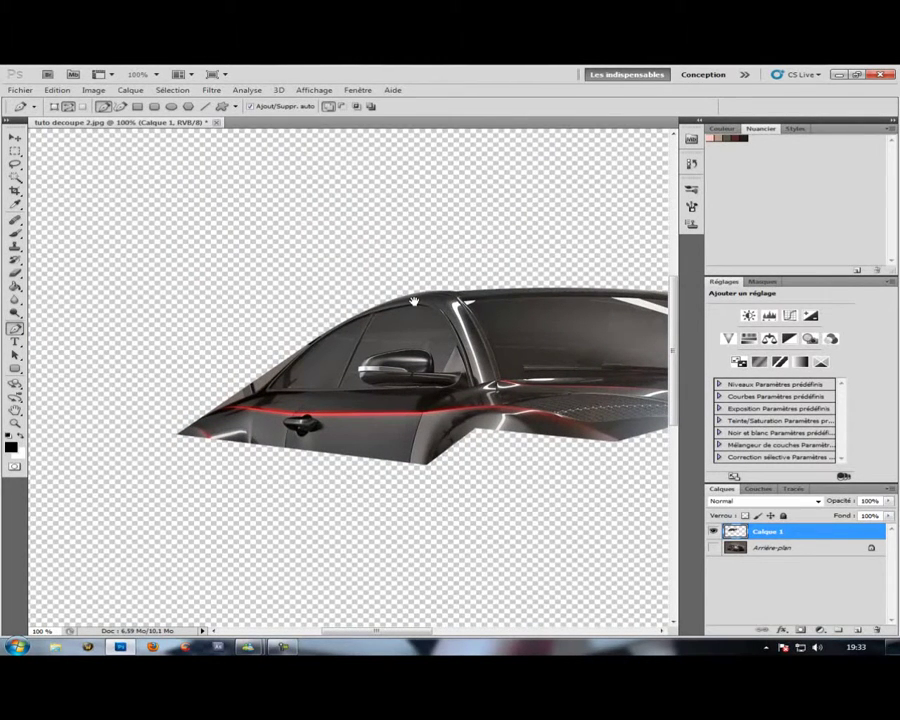
{"action": "left_click_drag", "start_coordinate": [477, 376], "coordinate": [294, 368]}
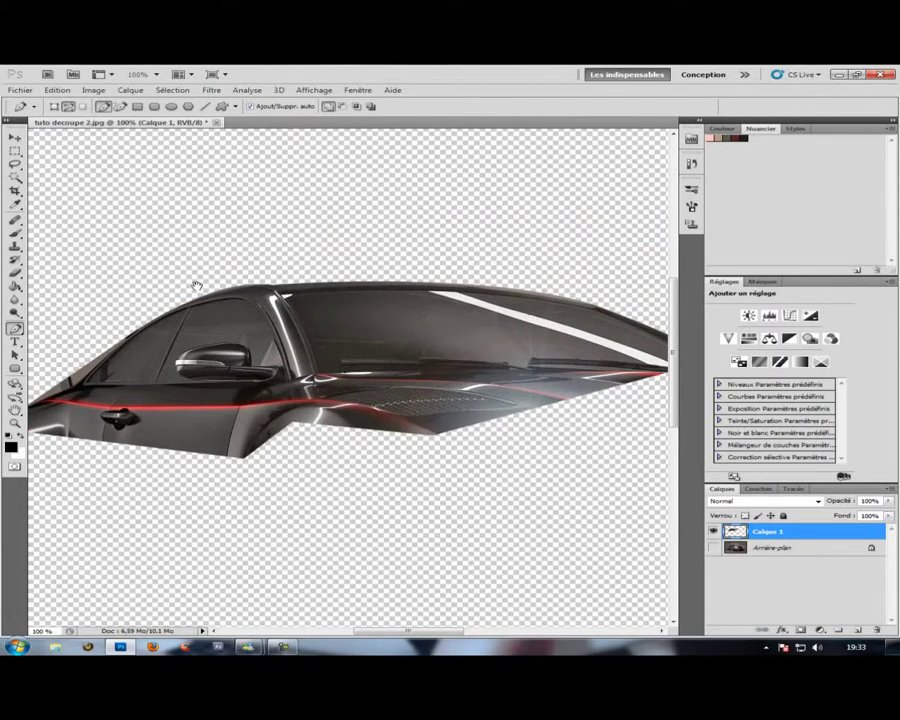